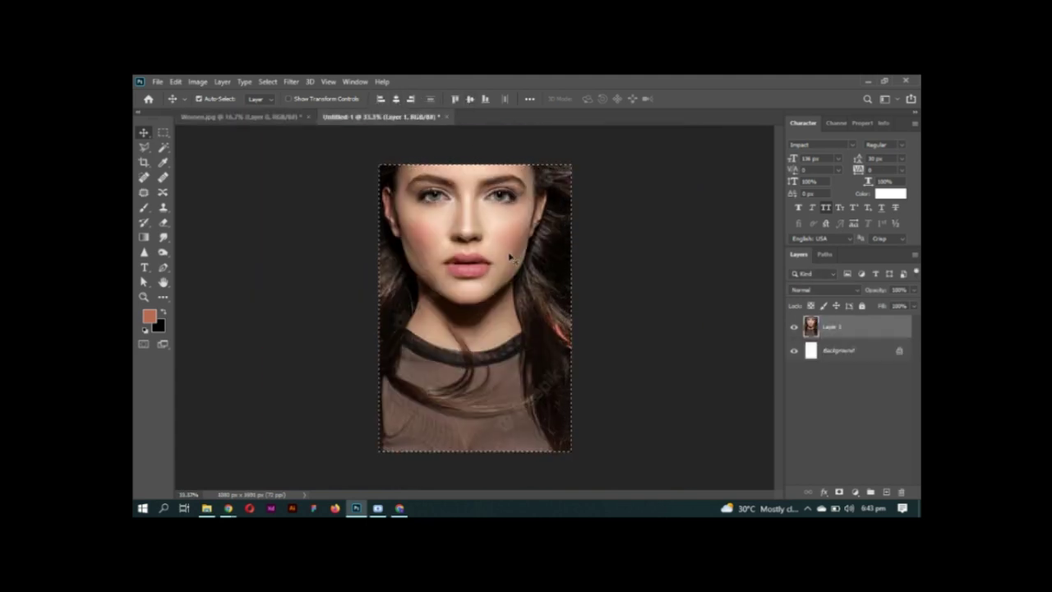
Move the portrait down and scale it to about 109% so the whole face sits centred on the canvas
{"action": "scroll", "coordinate": [495, 282], "scroll_direction": "down", "scroll_amount": 3}
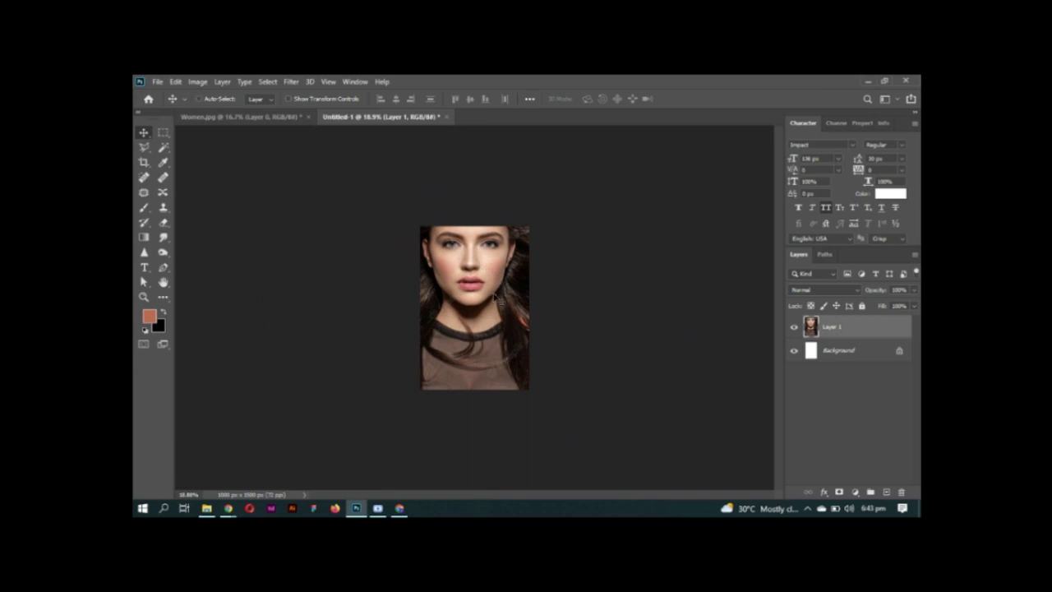
{"action": "left_click_drag", "start_coordinate": [495, 305], "coordinate": [497, 343]}
{"action": "key", "text": "ctrl+t"}
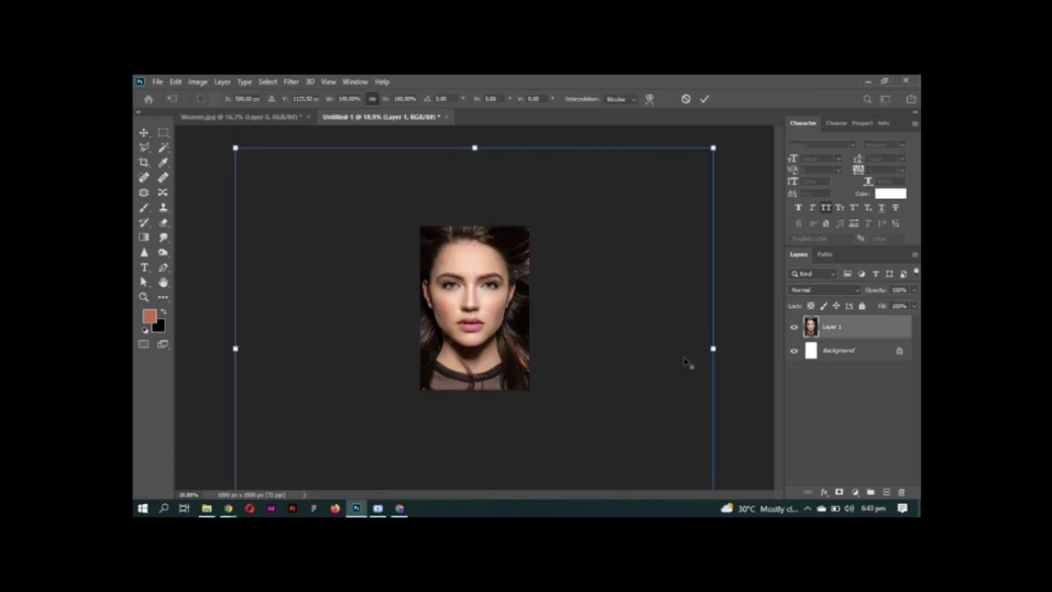
{"action": "left_click_drag", "start_coordinate": [713, 348], "coordinate": [749, 349]}
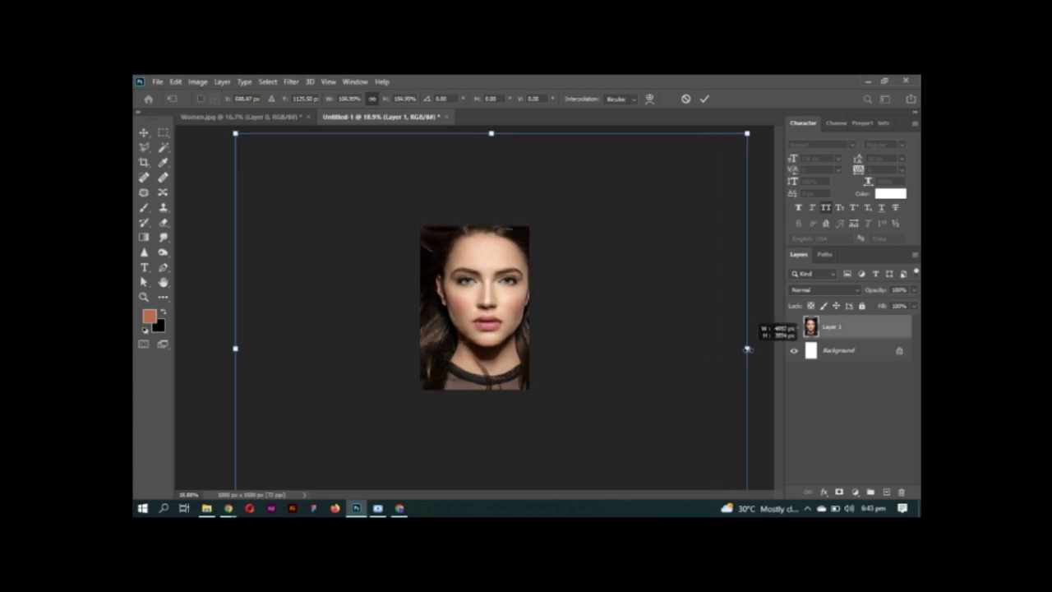
{"action": "mouse_move", "coordinate": [603, 340]}
{"action": "left_mouse_down"}
{"action": "mouse_move", "coordinate": [589, 368]}
{"action": "mouse_move", "coordinate": [588, 354]}
{"action": "left_mouse_up"}
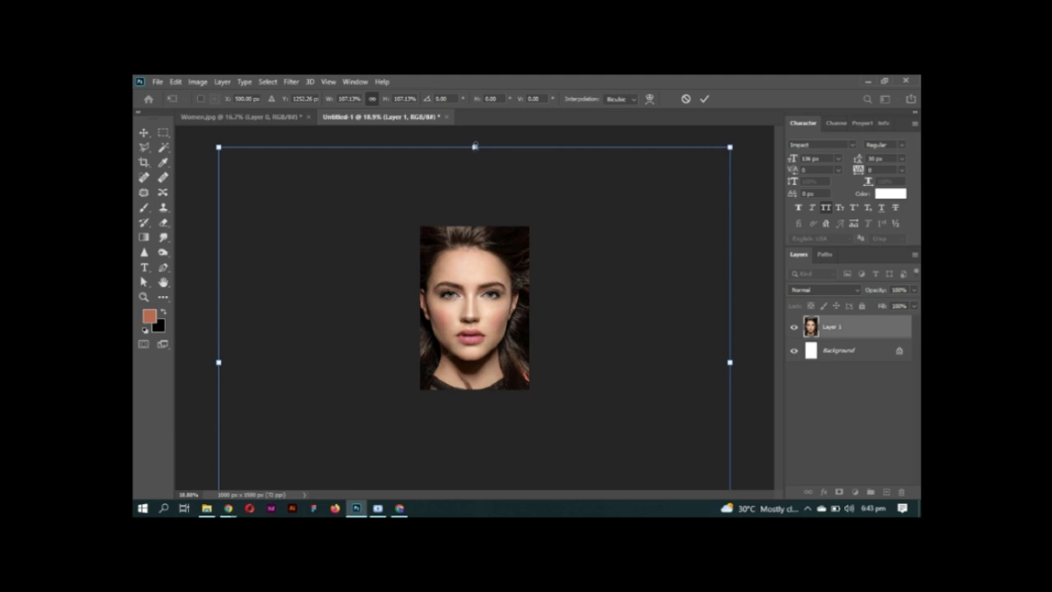
{"action": "left_click_drag", "start_coordinate": [474, 146], "coordinate": [474, 143]}
{"action": "key", "text": "shift+Right"}
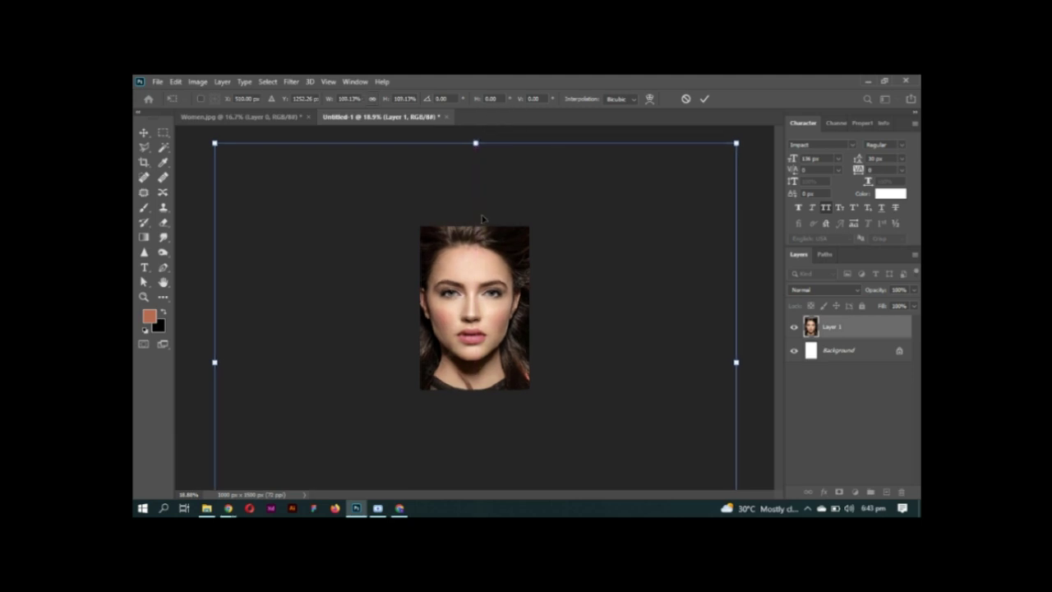
{"action": "key", "text": "Return"}
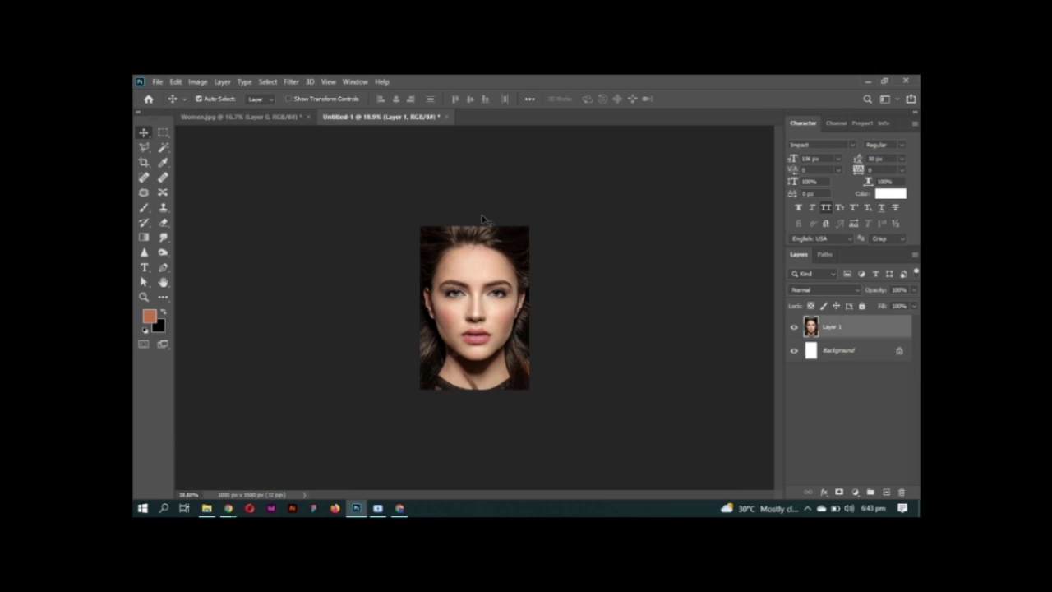
Create a new layer and fill a rectangular selection over the left half of the face with black
{"action": "key", "text": "ctrl+plus"}
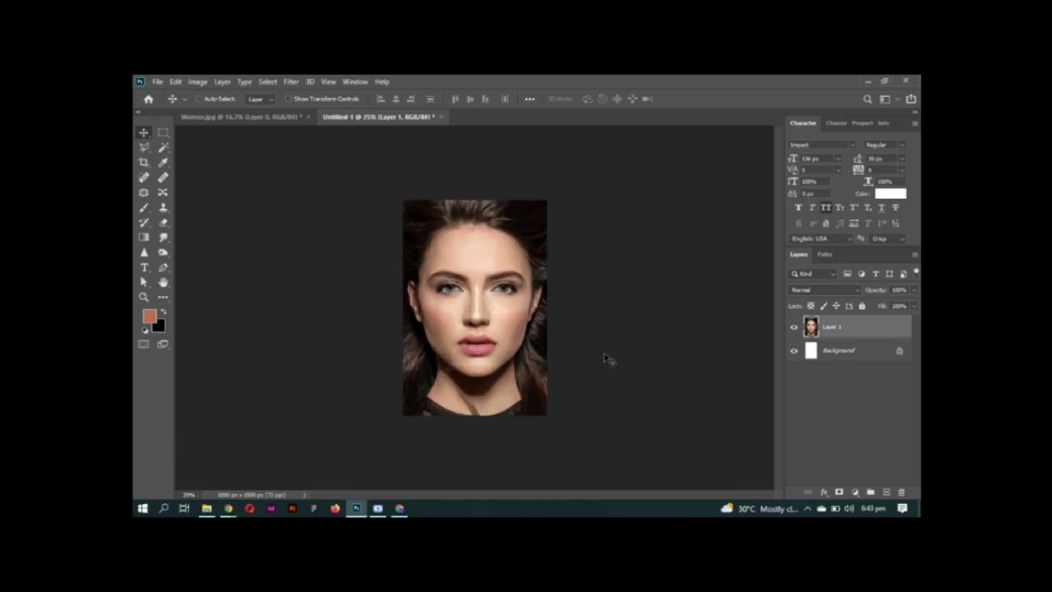
{"action": "left_click", "coordinate": [884, 491]}
{"action": "key", "text": "m"}
{"action": "left_click_drag", "start_coordinate": [401, 199], "coordinate": [477, 418]}
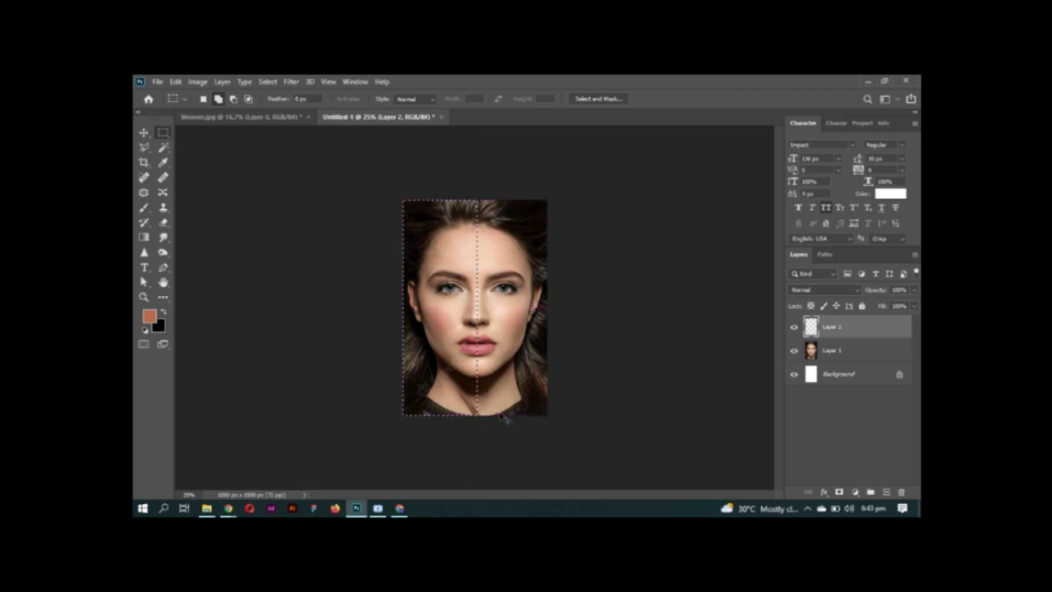
{"action": "key", "text": "ctrl+BackSpace"}
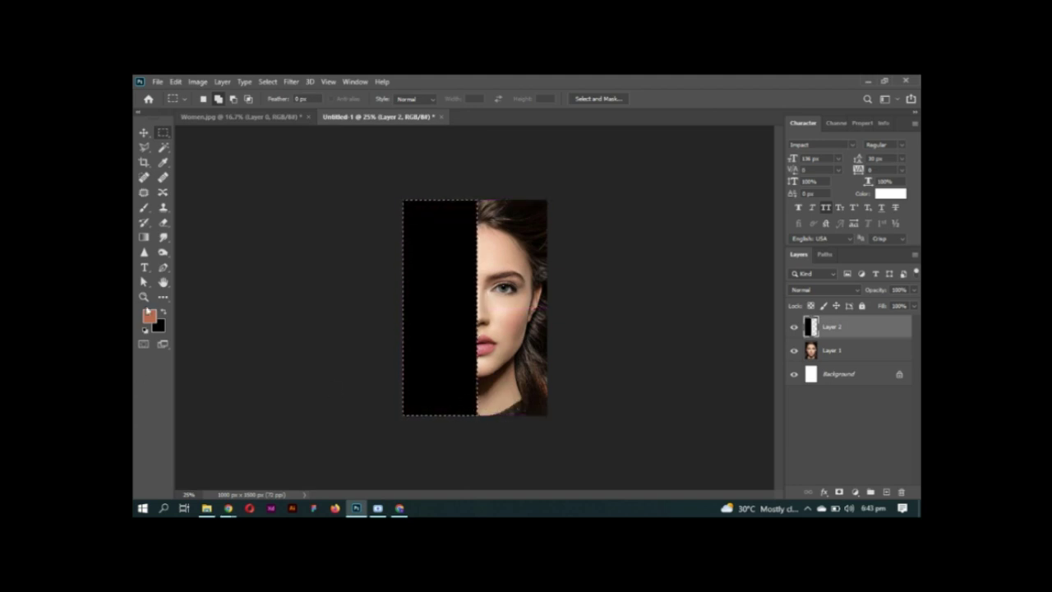
{"action": "key", "text": "ctrl+d"}
{"action": "key", "text": "v"}
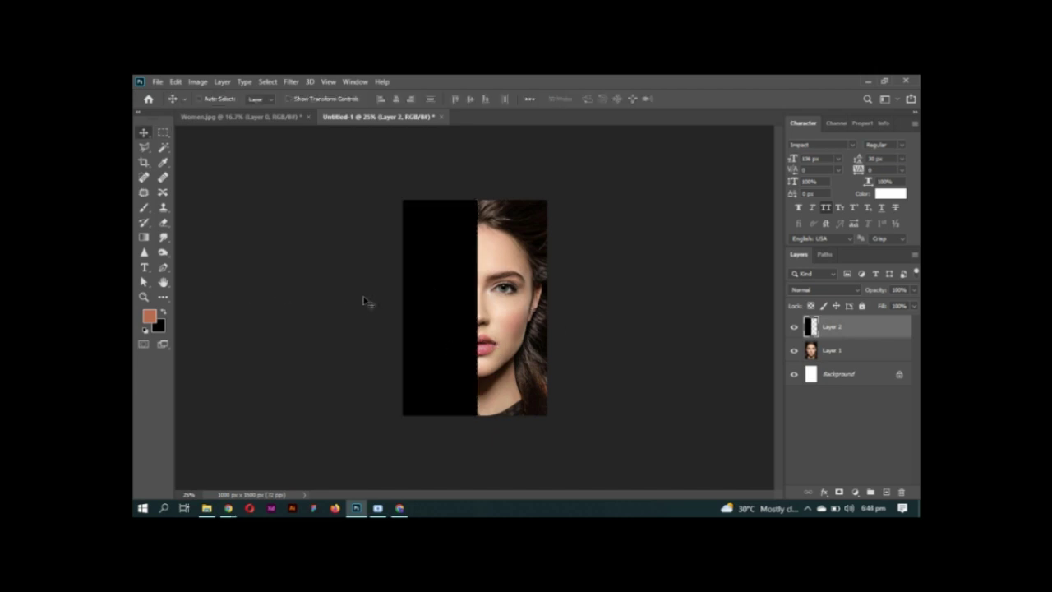
Add the white Impact text ALL at 136 px on the black half and duplicate it nine times down the column
{"action": "key", "text": "t"}
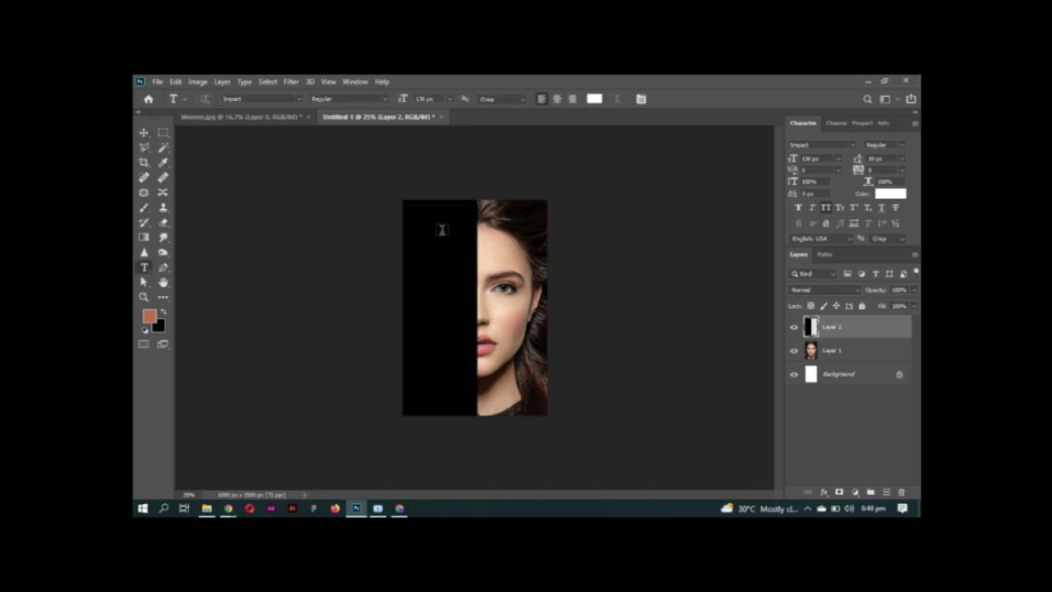
{"action": "left_click", "coordinate": [441, 230]}
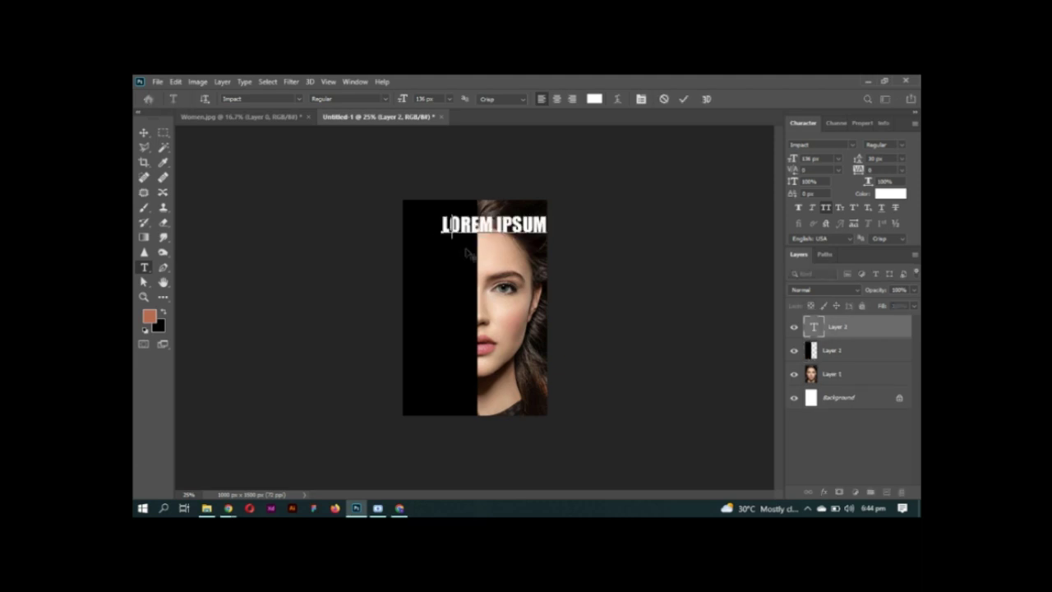
{"action": "type", "text": "ALL"}
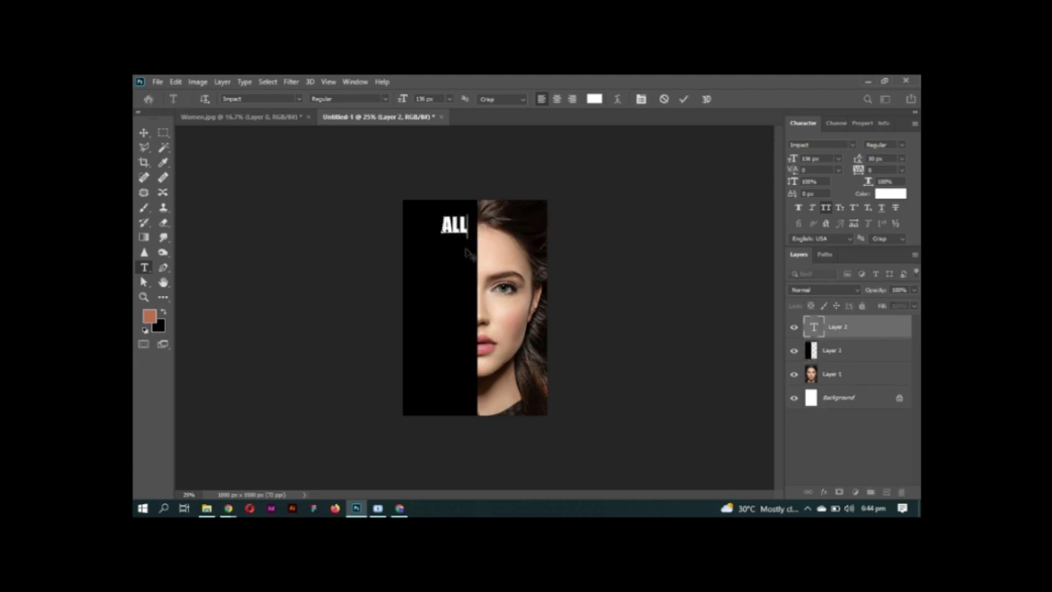
{"action": "key", "text": "ctrl+Return"}
{"action": "key", "text": "v"}
{"action": "left_click_drag", "start_coordinate": [465, 238], "coordinate": [462, 416]}
Distribute all the ALL text layers evenly in the vertical direction and group them
{"action": "scroll", "coordinate": [904, 402], "scroll_direction": "down", "scroll_amount": 5}
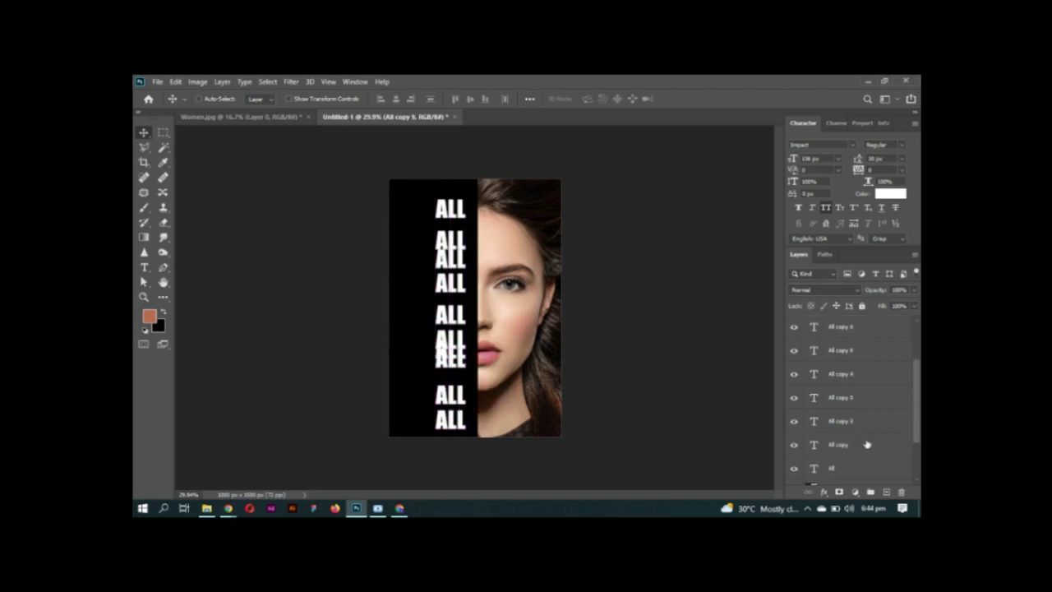
{"action": "key", "text": "ctrl+alt+a"}
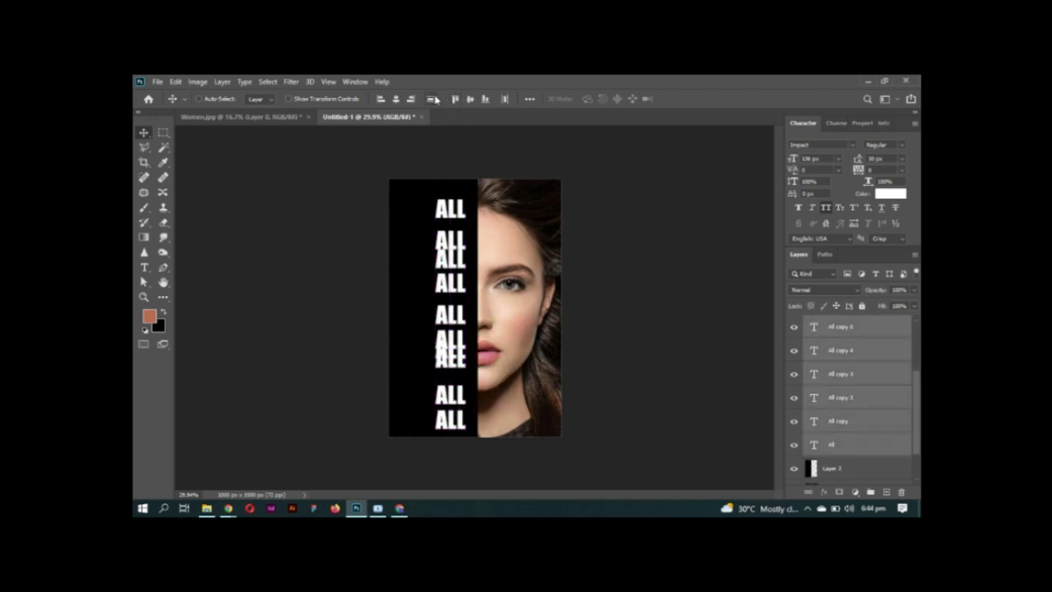
{"action": "left_click", "coordinate": [429, 98]}
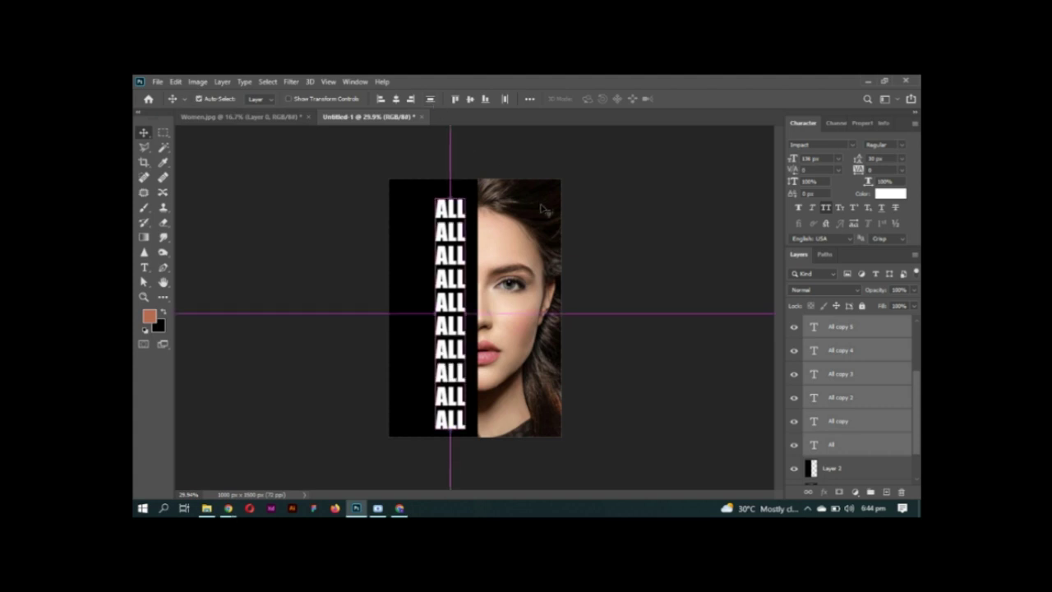
{"action": "key", "text": "ctrl+g"}
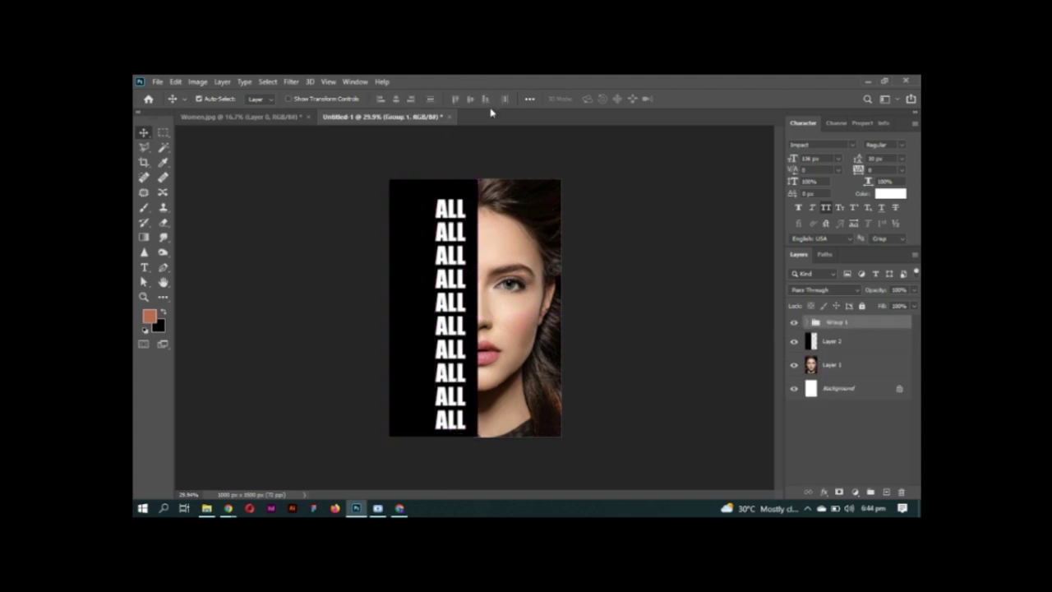
Centre the text group vertically on the canvas and shift it left to the middle of the black half
{"action": "key", "text": "ctrl+a"}
{"action": "left_click", "coordinate": [470, 98]}
{"action": "key", "text": "ctrl+d"}
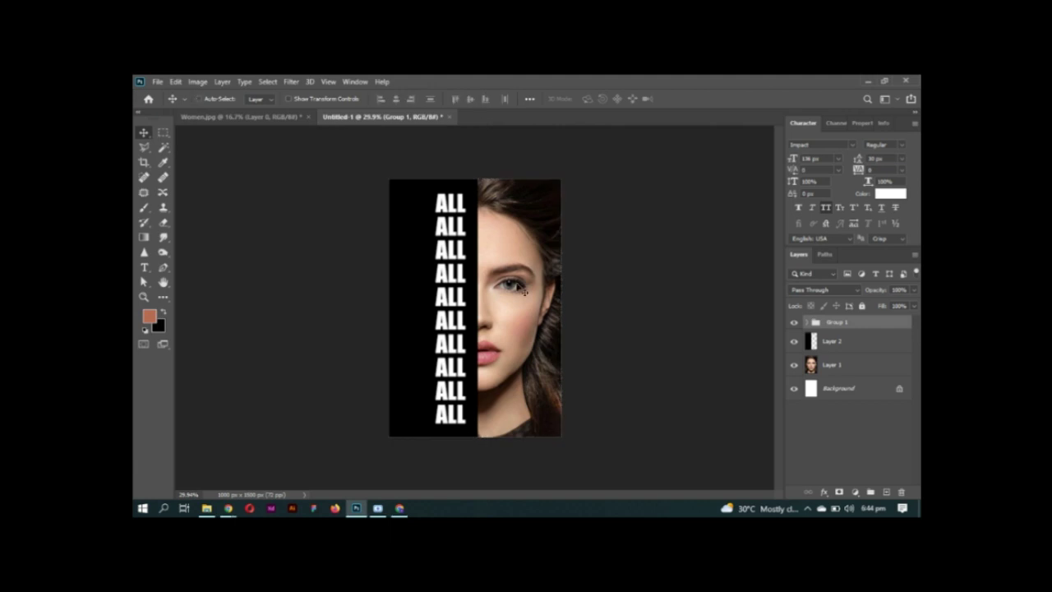
{"action": "left_click_drag", "start_coordinate": [520, 287], "coordinate": [503, 285]}
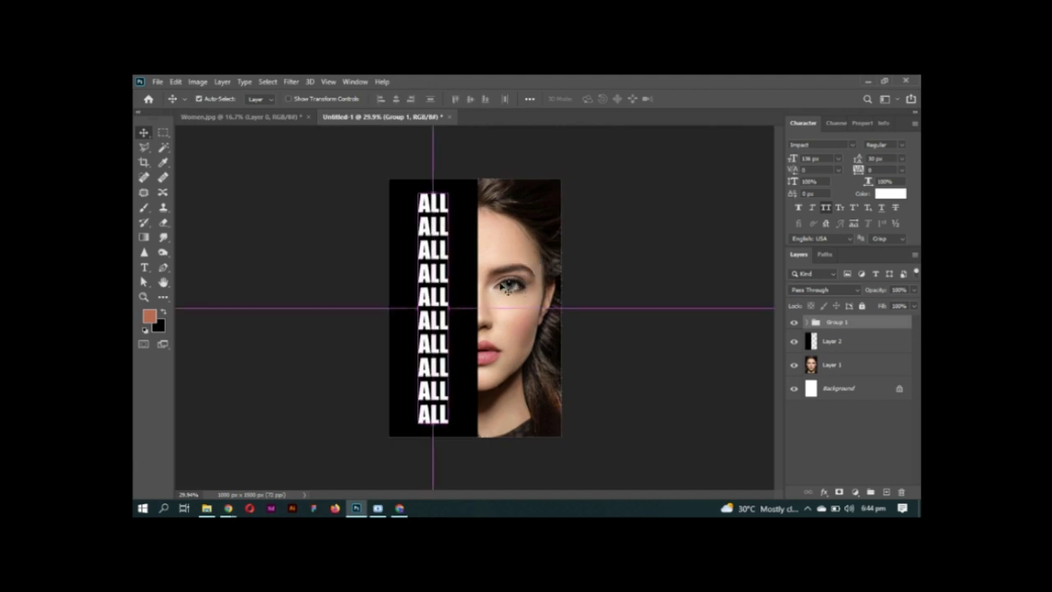
Ungroup the text layers and replace the second line with YOU
{"action": "key", "text": "ctrl+shift+g"}
{"action": "key", "text": "t"}
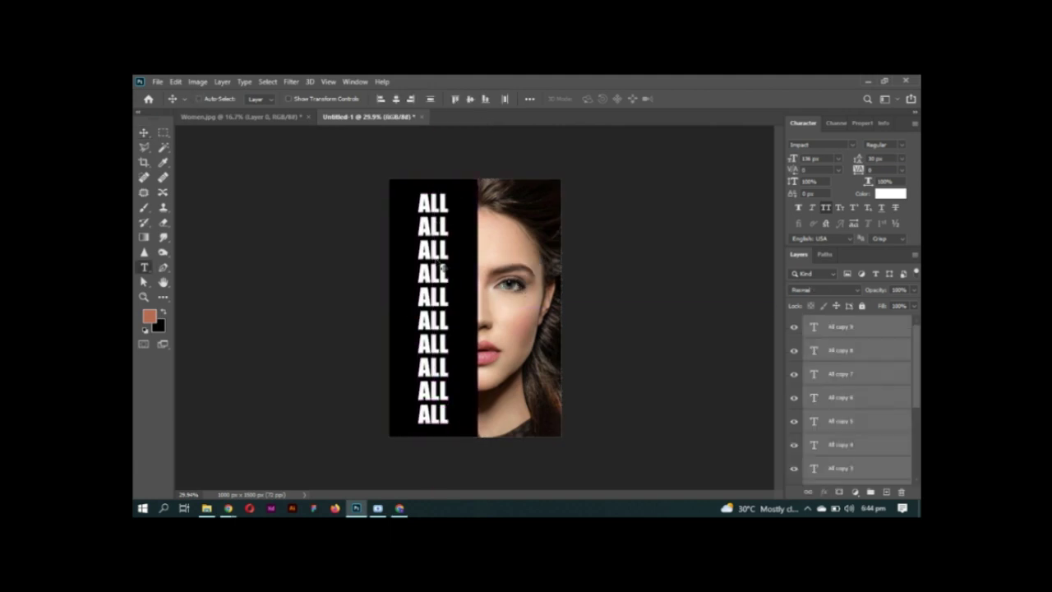
{"action": "left_click", "coordinate": [436, 230]}
{"action": "key", "text": "ctrl+a"}
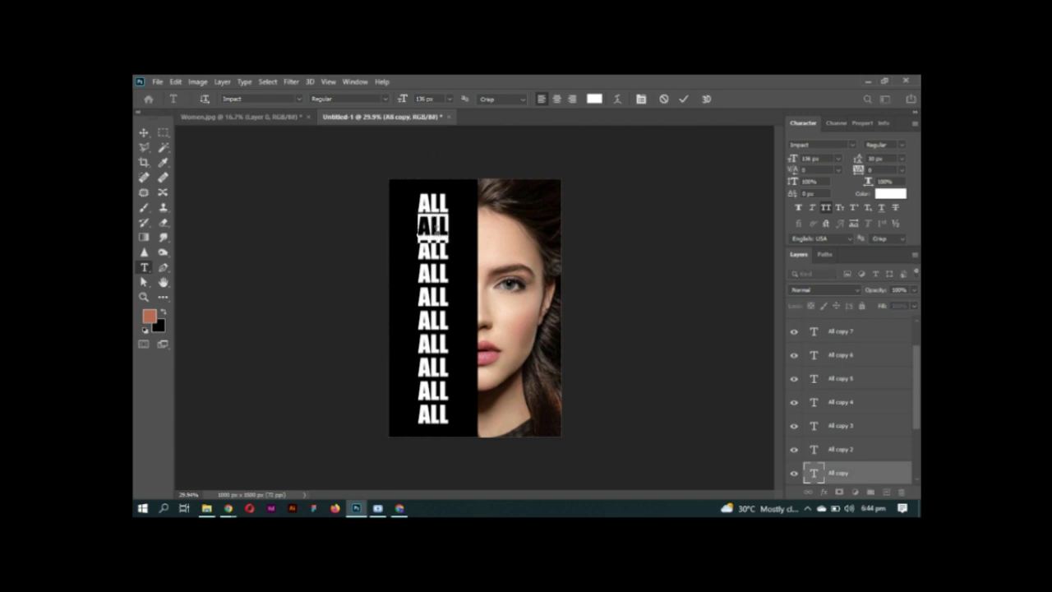
{"action": "type", "text": "YOU"}
{"action": "key", "text": "ctrl+Return"}
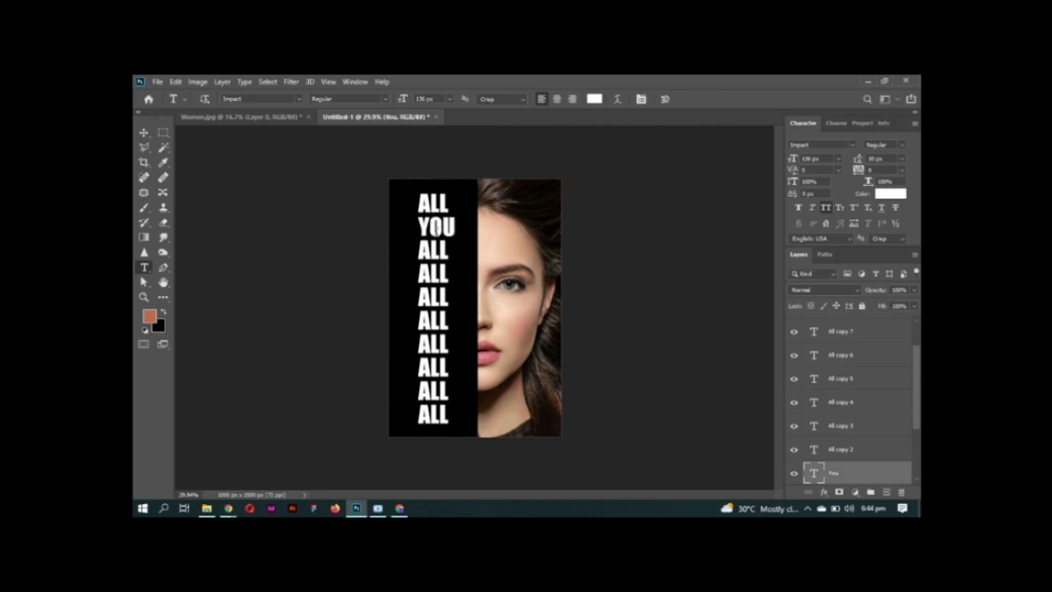
Replace the third text line with NEED and the fourth with LOVE
{"action": "left_click", "coordinate": [440, 255]}
{"action": "key", "text": "ctrl+a"}
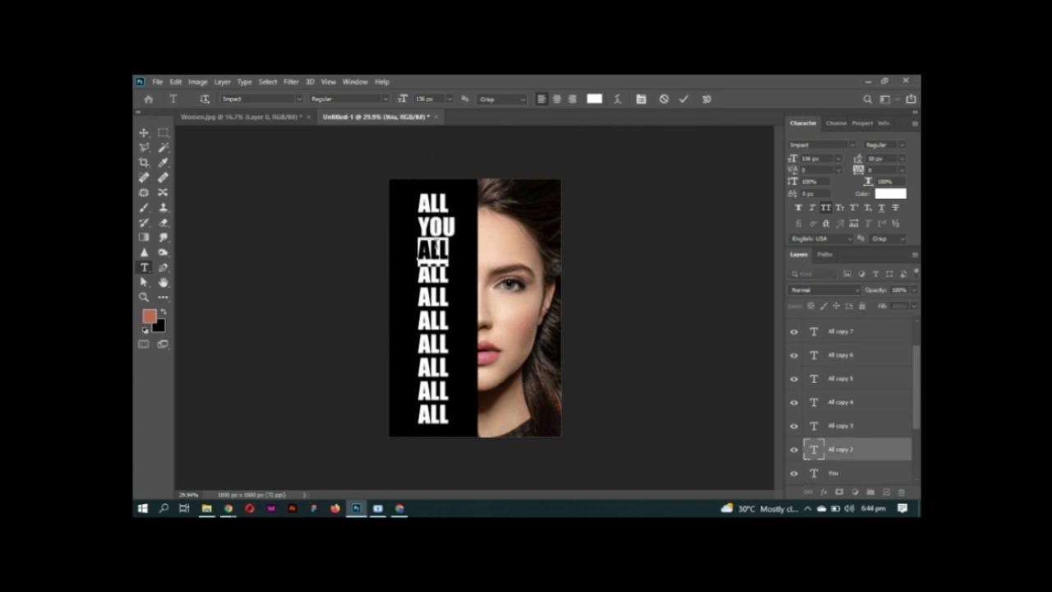
{"action": "type", "text": "NEED"}
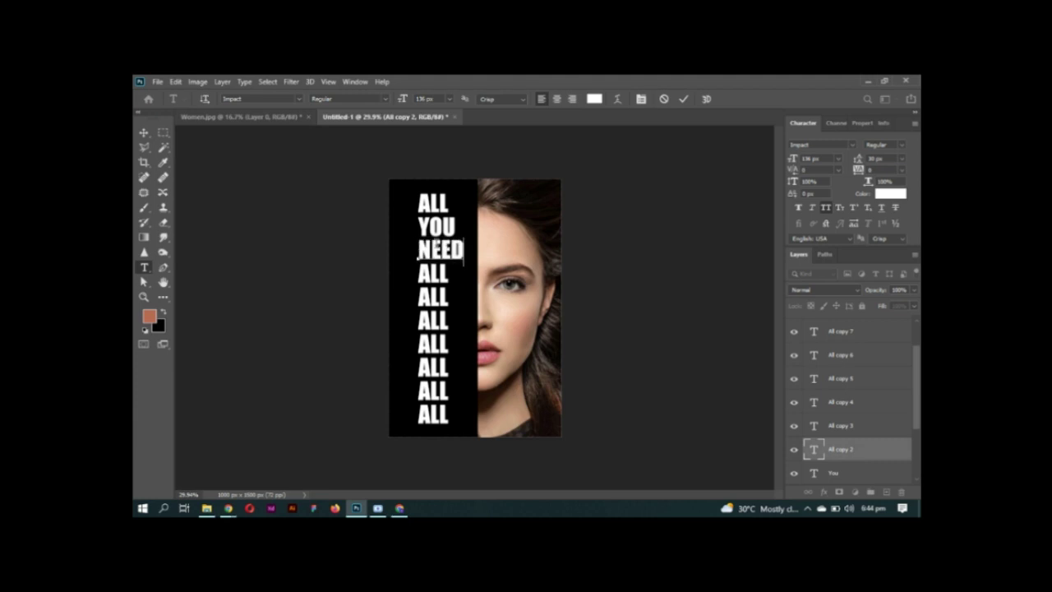
{"action": "key", "text": "ctrl+Return"}
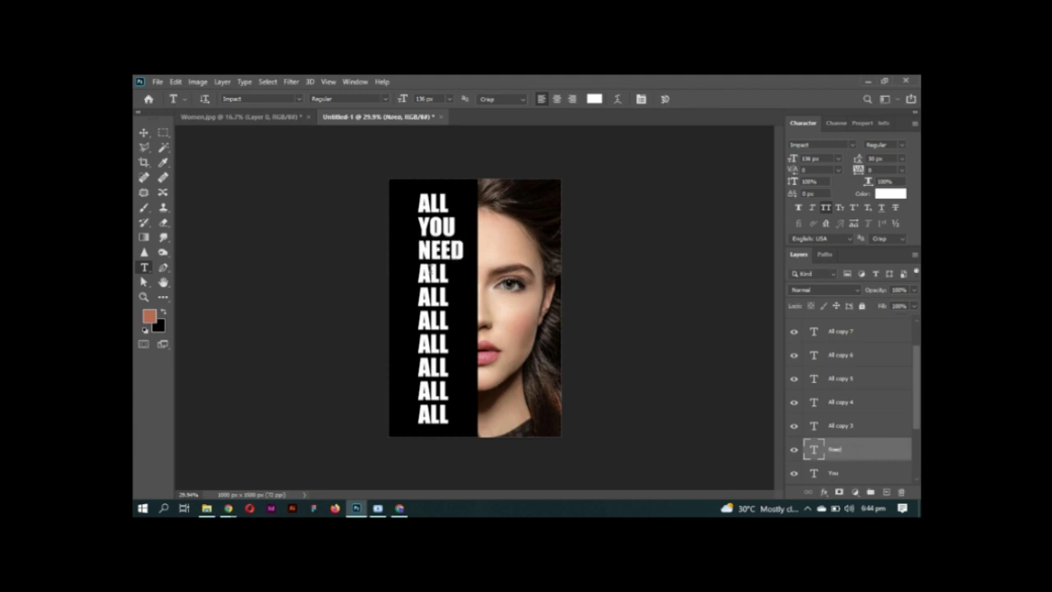
{"action": "left_click", "coordinate": [432, 274]}
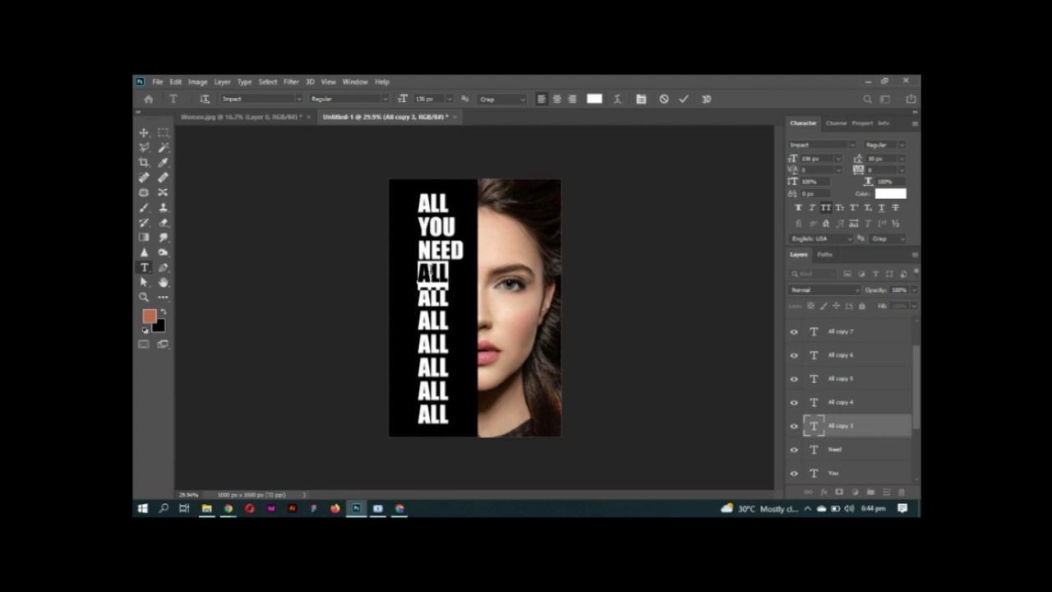
{"action": "key", "text": "ctrl+a"}
{"action": "type", "text": "LOVE"}
{"action": "key", "text": "ctrl+Return"}
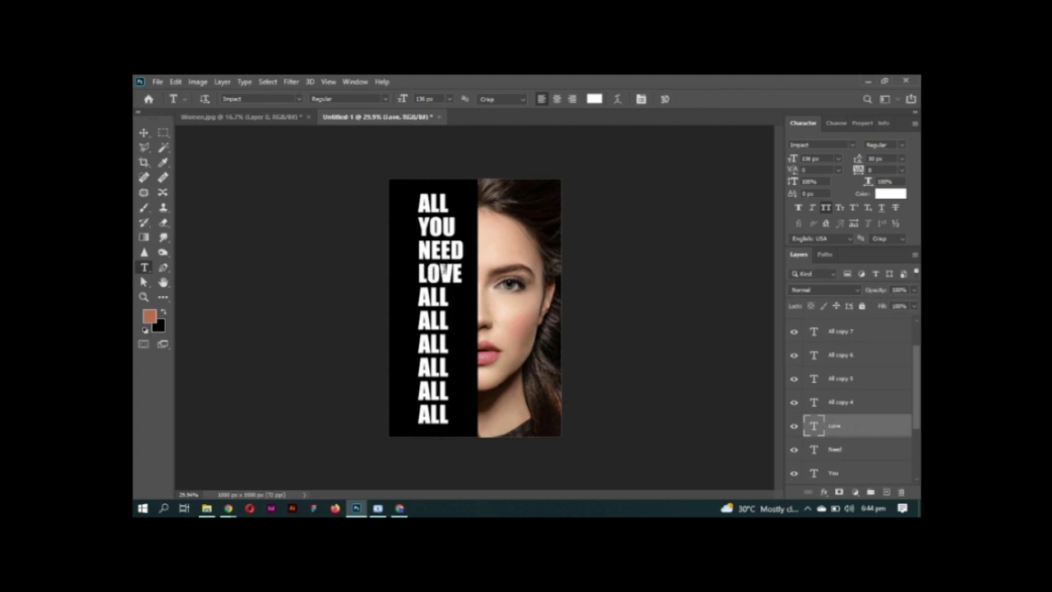
Add the word IS after NEED in the third text line
{"action": "left_click", "coordinate": [464, 250]}
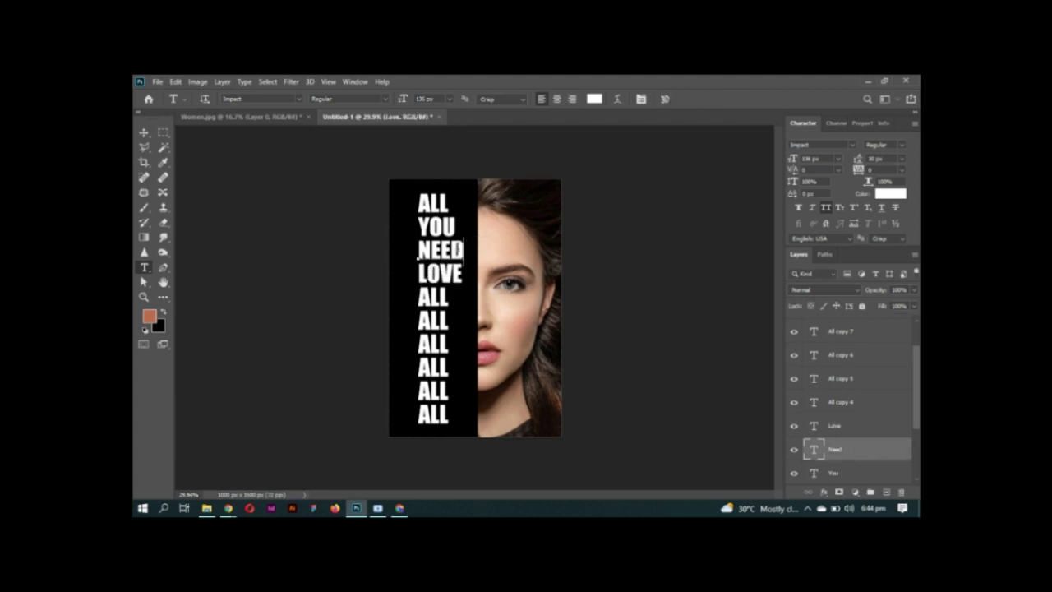
{"action": "type", "text": "IS"}
{"action": "key", "text": "ctrl+Return"}
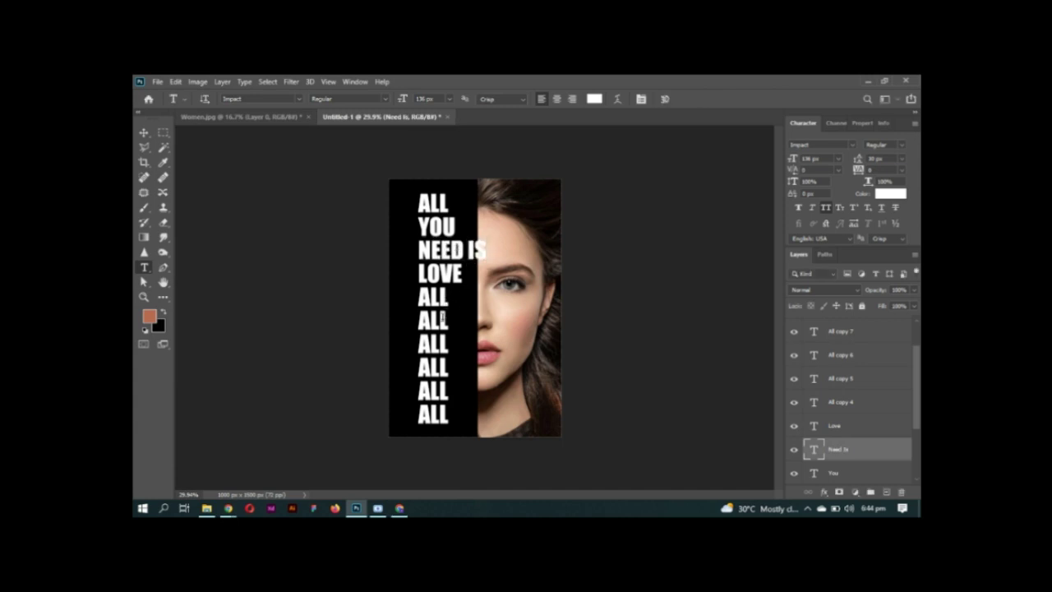
Replace the fifth text line with JOHN and the sixth with LENNON
{"action": "left_click", "coordinate": [419, 301]}
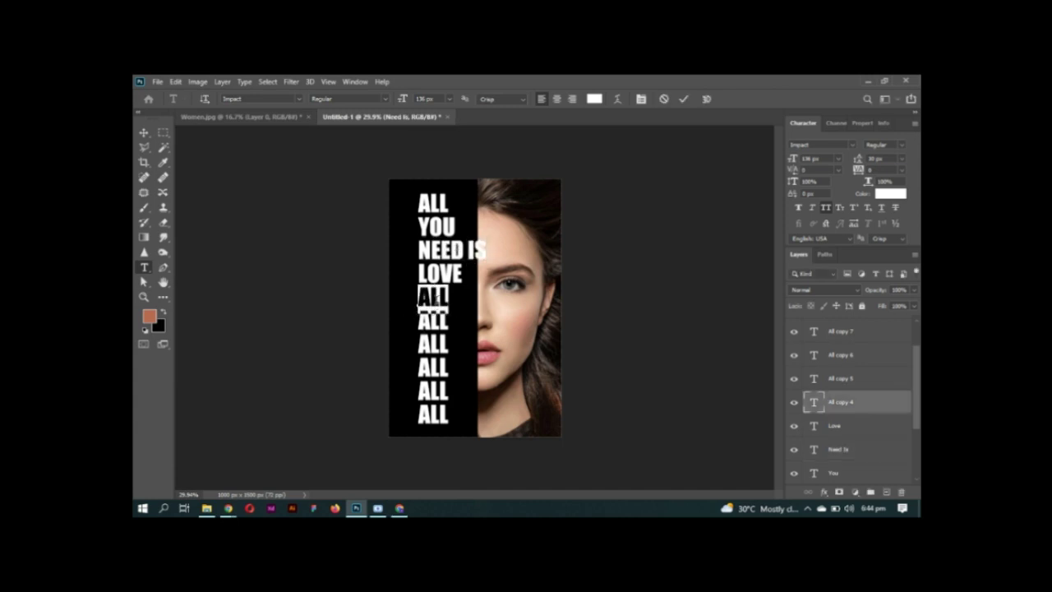
{"action": "type", "text": "I"}
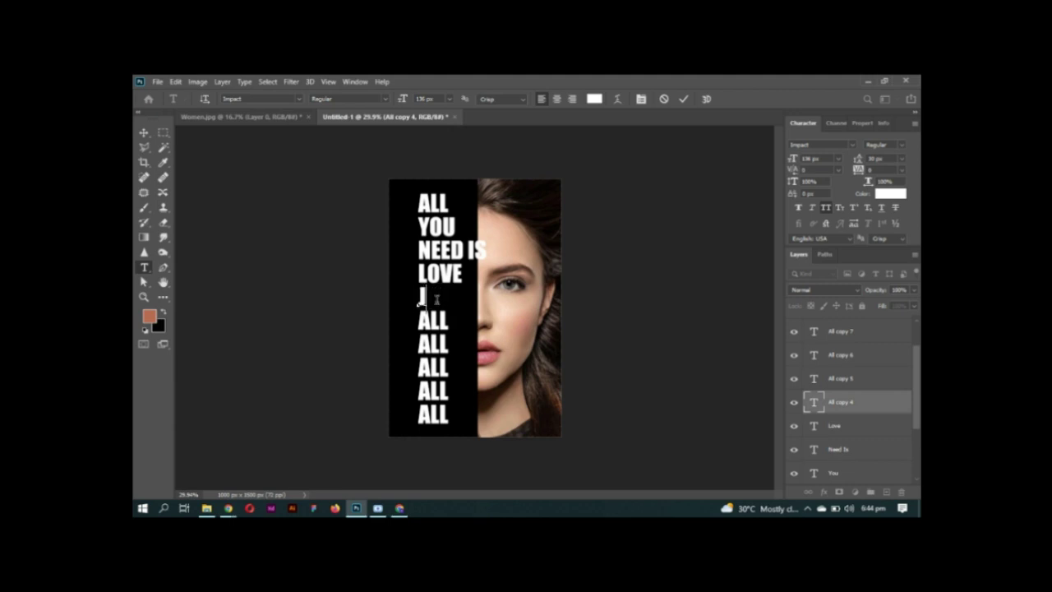
{"action": "type", "text": "OHN"}
{"action": "key", "text": "ctrl+Return"}
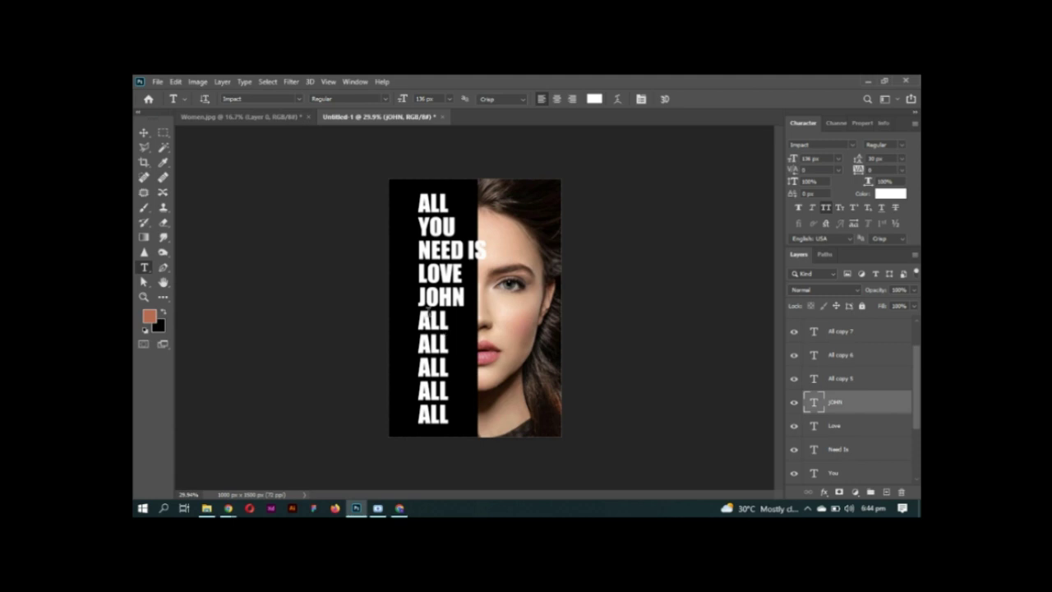
{"action": "left_click", "coordinate": [428, 317]}
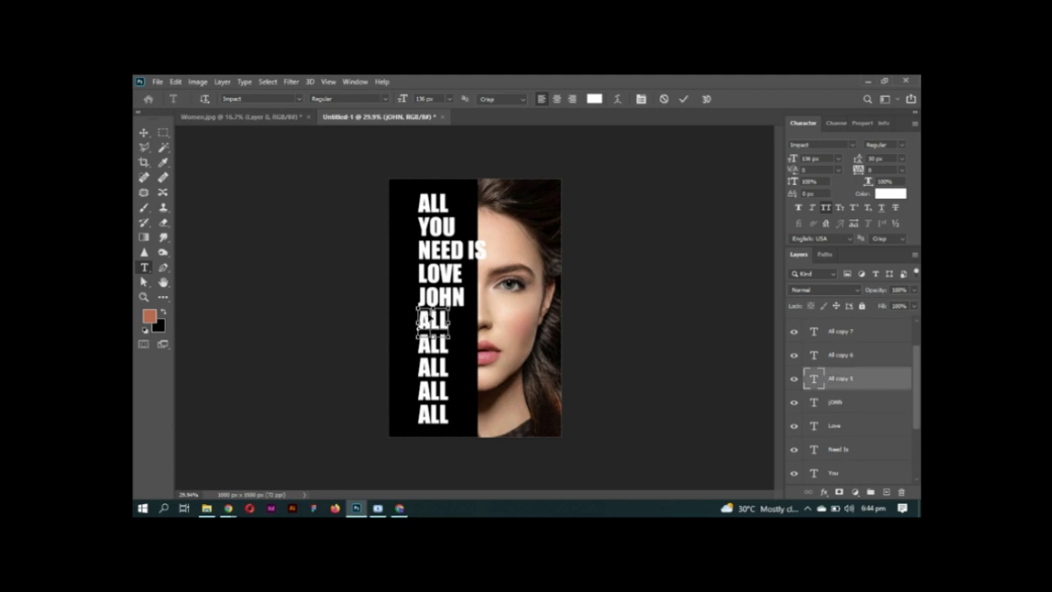
{"action": "type", "text": "LENNON"}
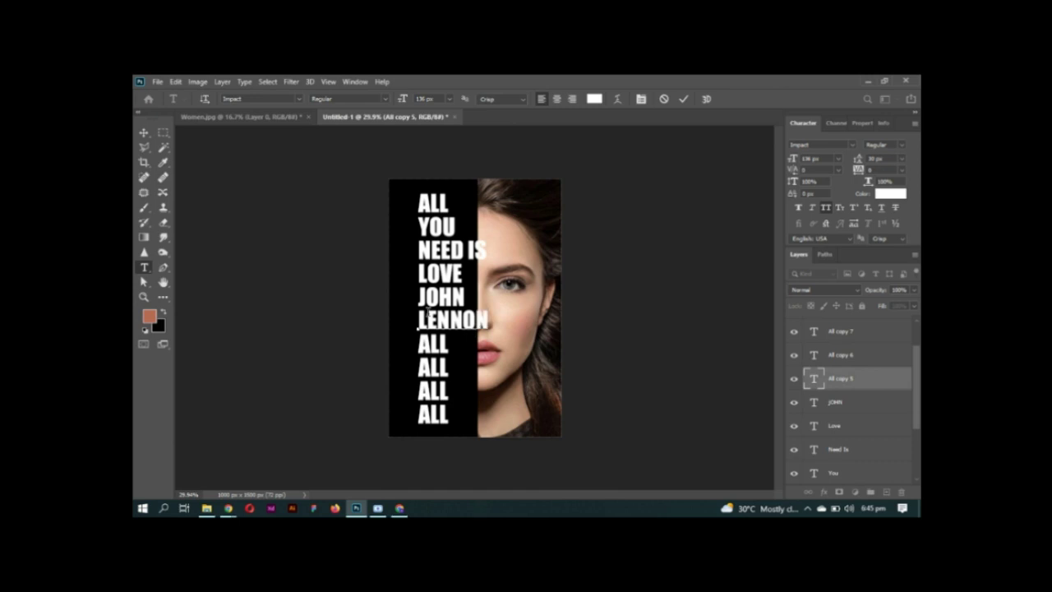
{"action": "key", "text": "ctrl+Return"}
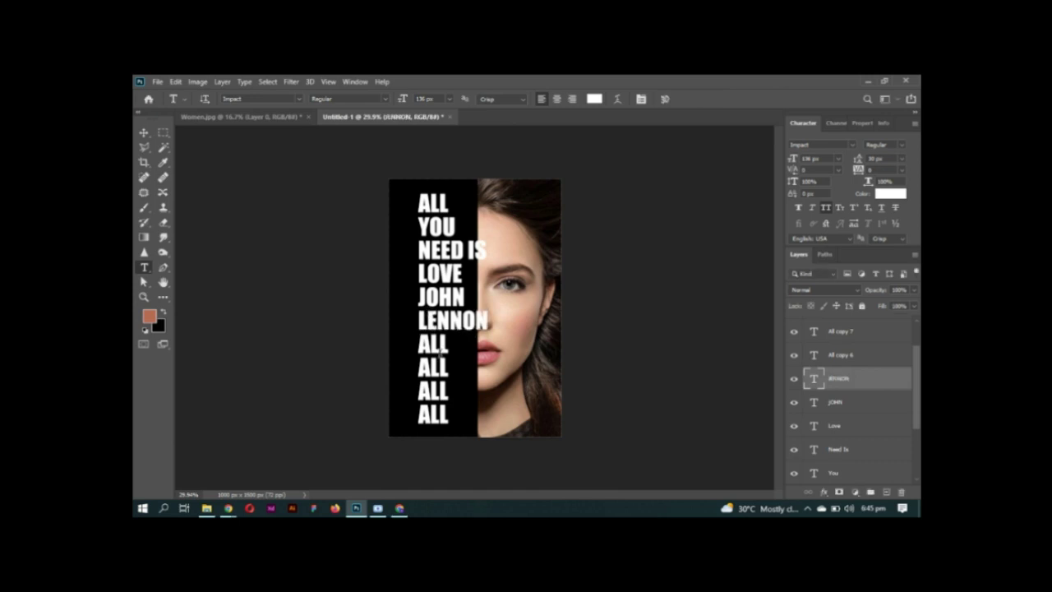
Replace the seventh text line with REST IN
{"action": "left_click", "coordinate": [441, 349]}
{"action": "key", "text": "ctrl+Return"}
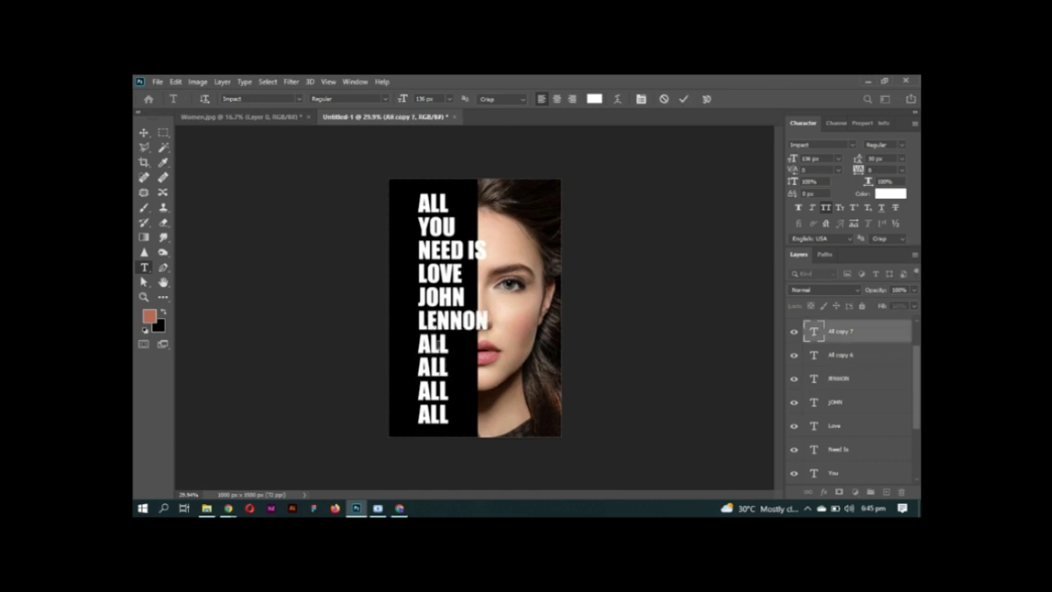
{"action": "left_click", "coordinate": [438, 345]}
{"action": "key", "text": "ctrl+a"}
{"action": "type", "text": "RESI"}
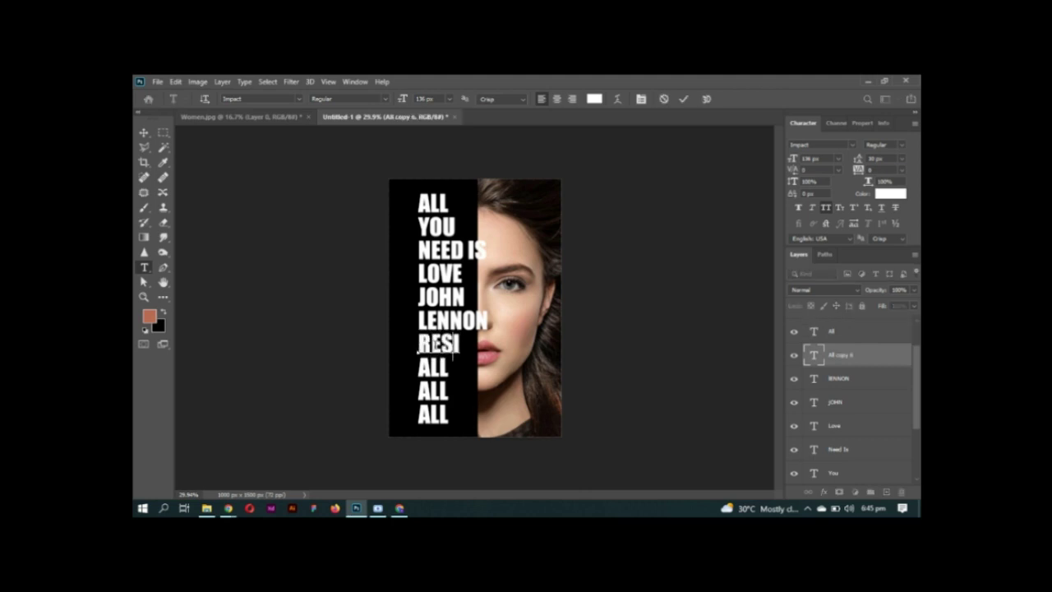
{"action": "key", "text": "BackSpace"}
{"action": "type", "text": "T IN"}
{"action": "key", "text": "ctrl+Return"}
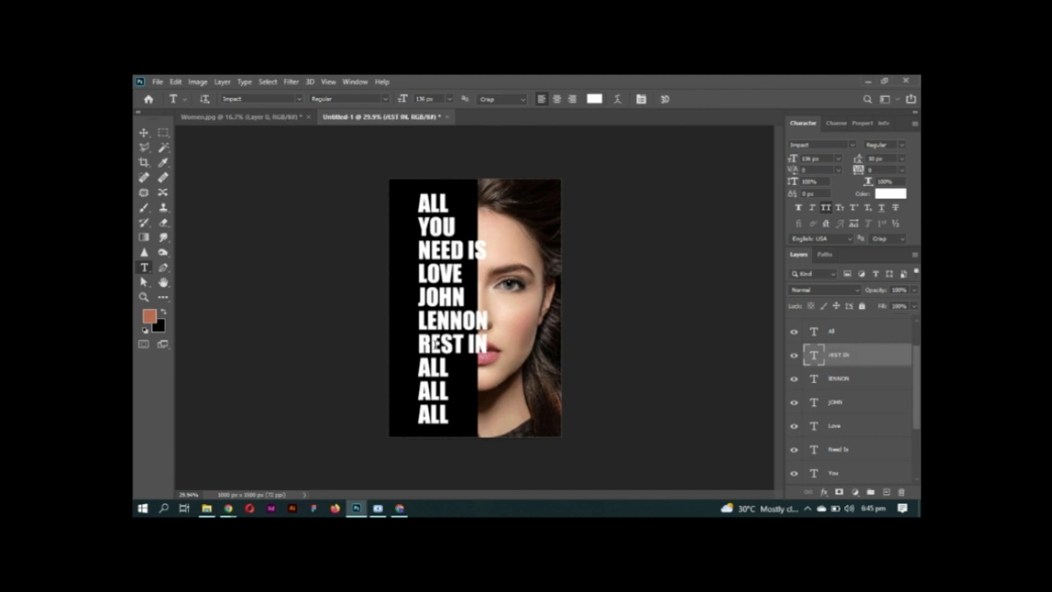
Replace the eighth text line with PEACE
{"action": "double_click", "coordinate": [430, 366]}
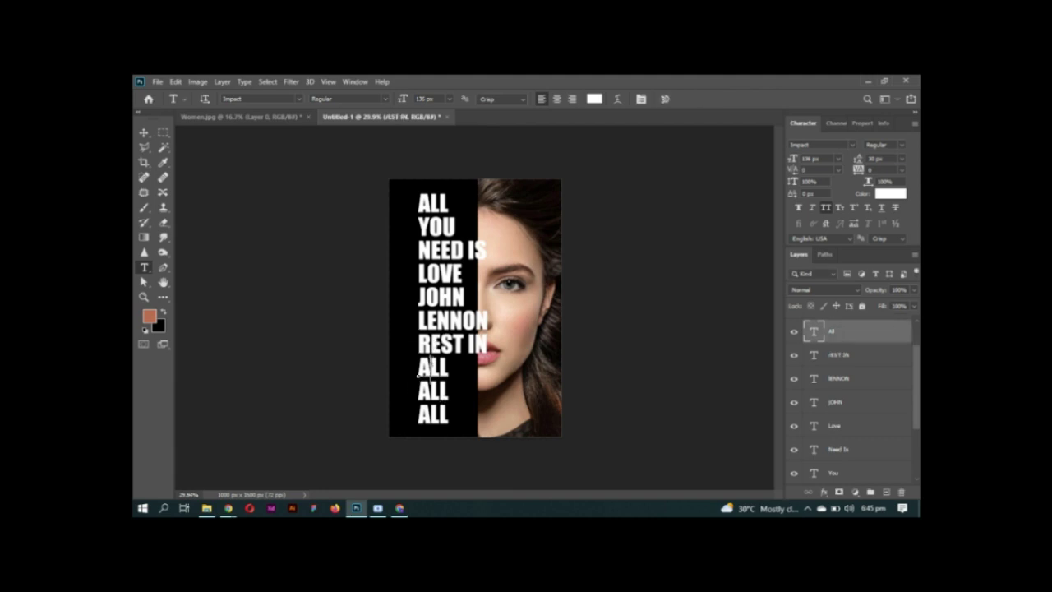
{"action": "type", "text": "PEACE"}
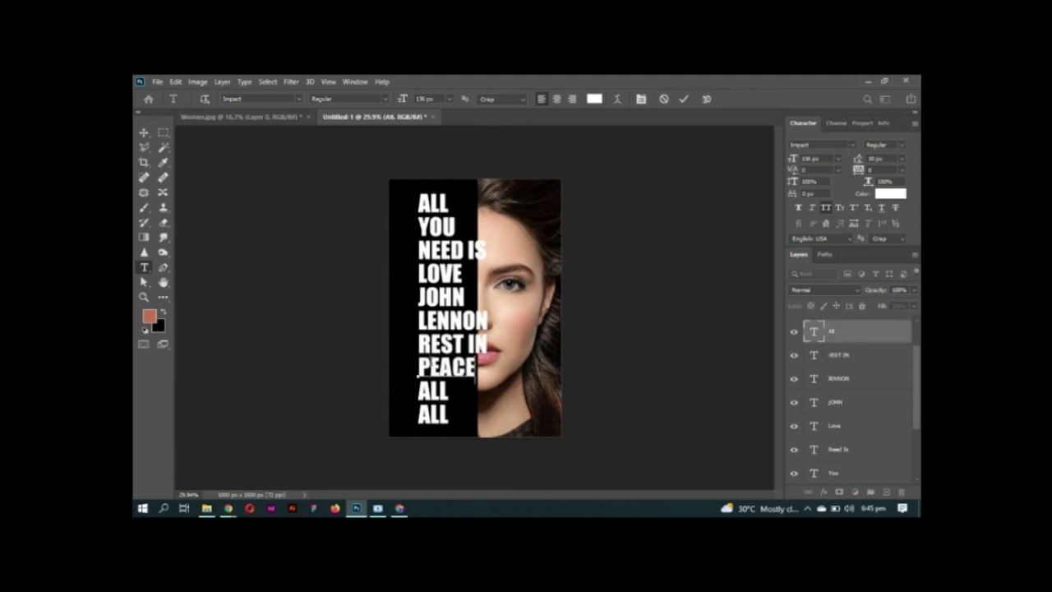
{"action": "key", "text": "ctrl+Return"}
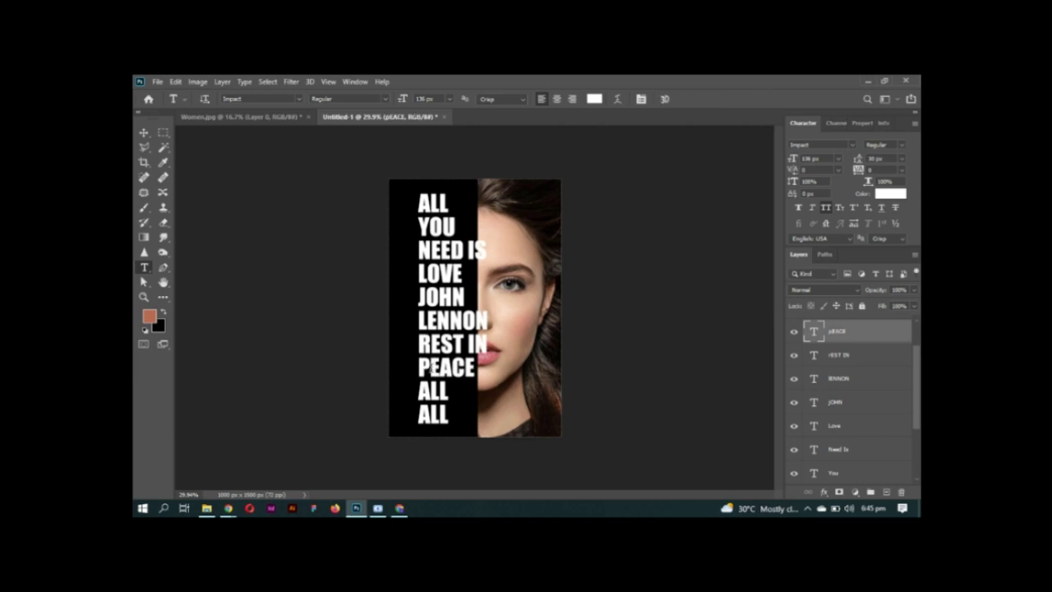
Replace the ninth text line with 1940 and the tenth with 1980
{"action": "left_click", "coordinate": [433, 390]}
{"action": "double_click", "coordinate": [433, 390]}
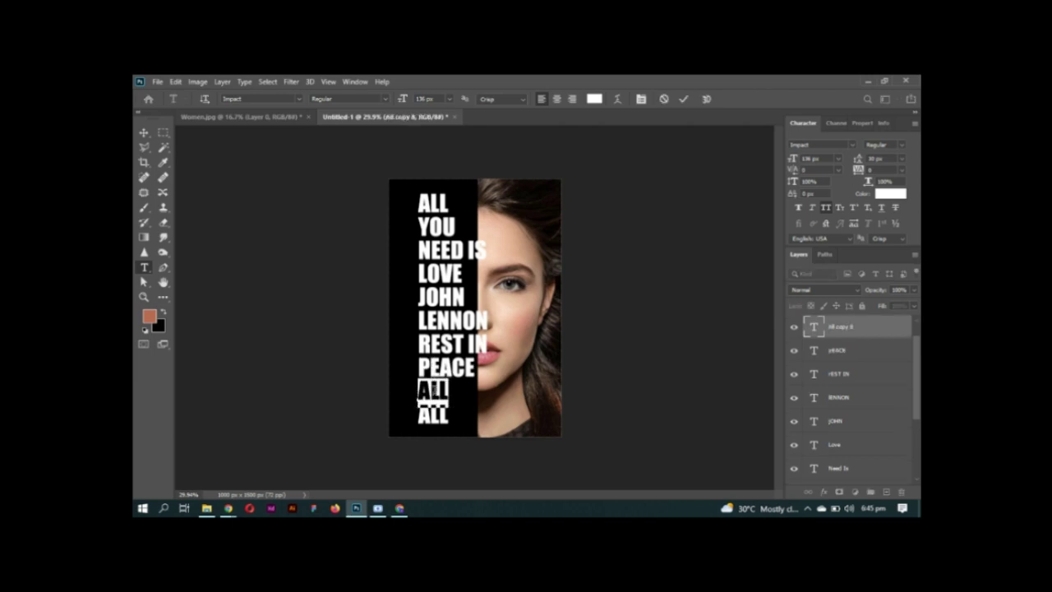
{"action": "type", "text": "1940"}
{"action": "key", "text": "ctrl+Return"}
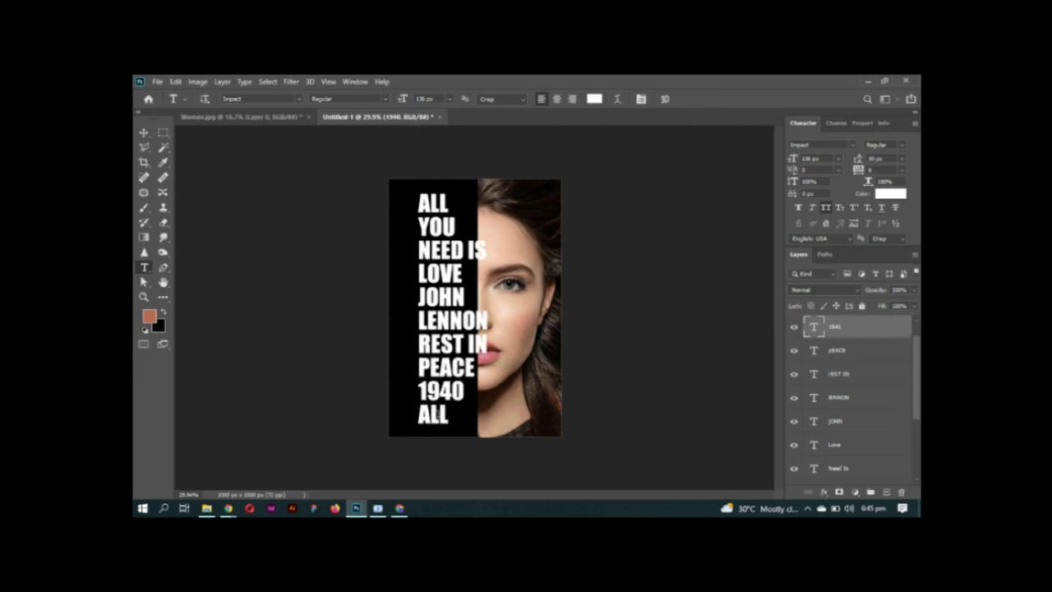
{"action": "double_click", "coordinate": [439, 420]}
{"action": "type", "text": "1980"}
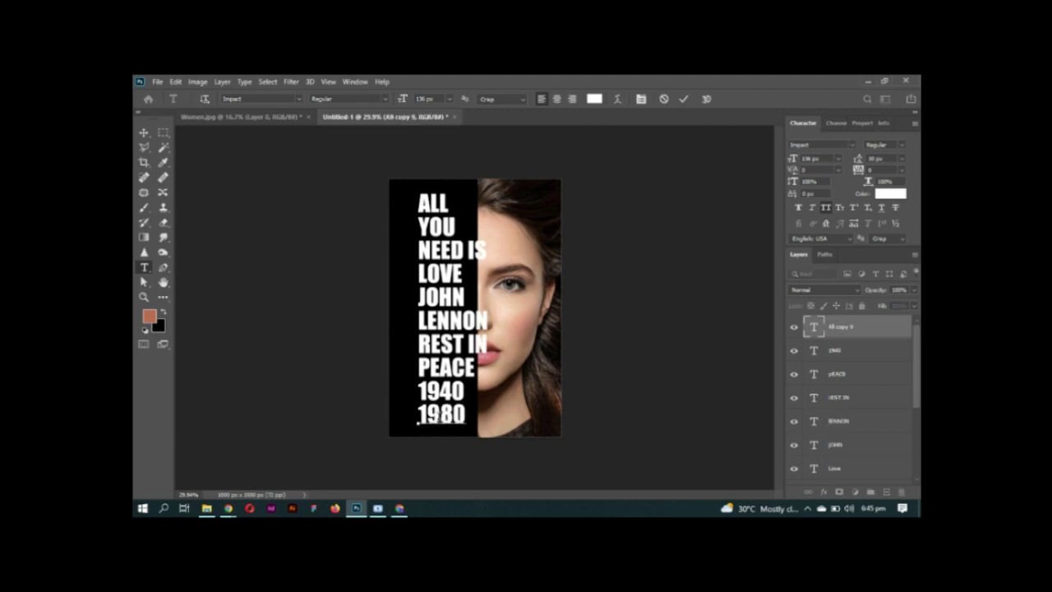
{"action": "key", "text": "ctrl+Return"}
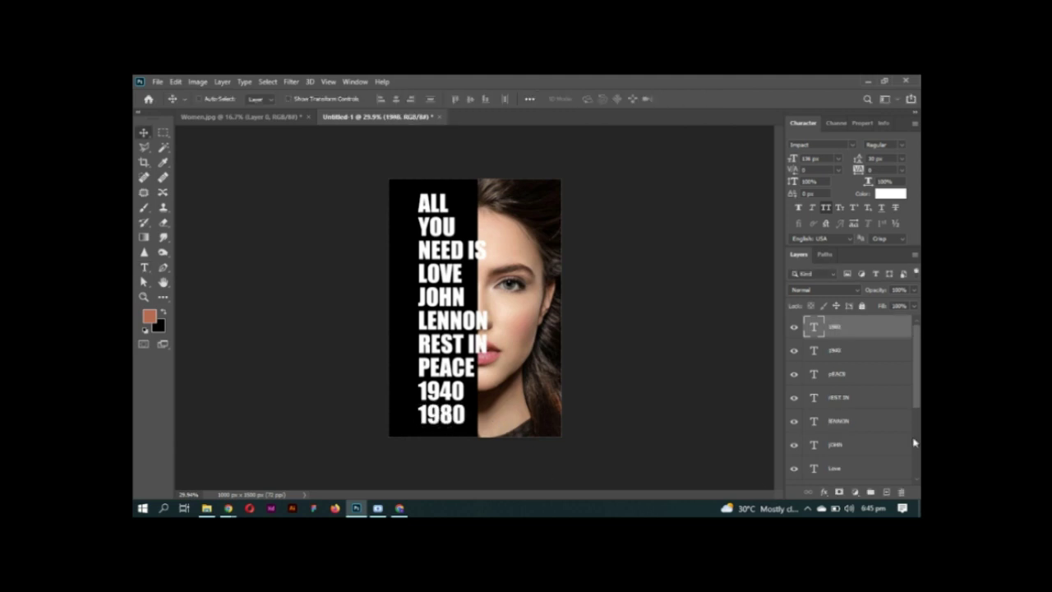
Right-align all ten text layers and move them so their right edges sit just inside the black half's inner edge
{"action": "scroll", "coordinate": [877, 450], "scroll_direction": "down", "scroll_amount": 2}
{"action": "left_click", "coordinate": [873, 445], "text": "shift"}
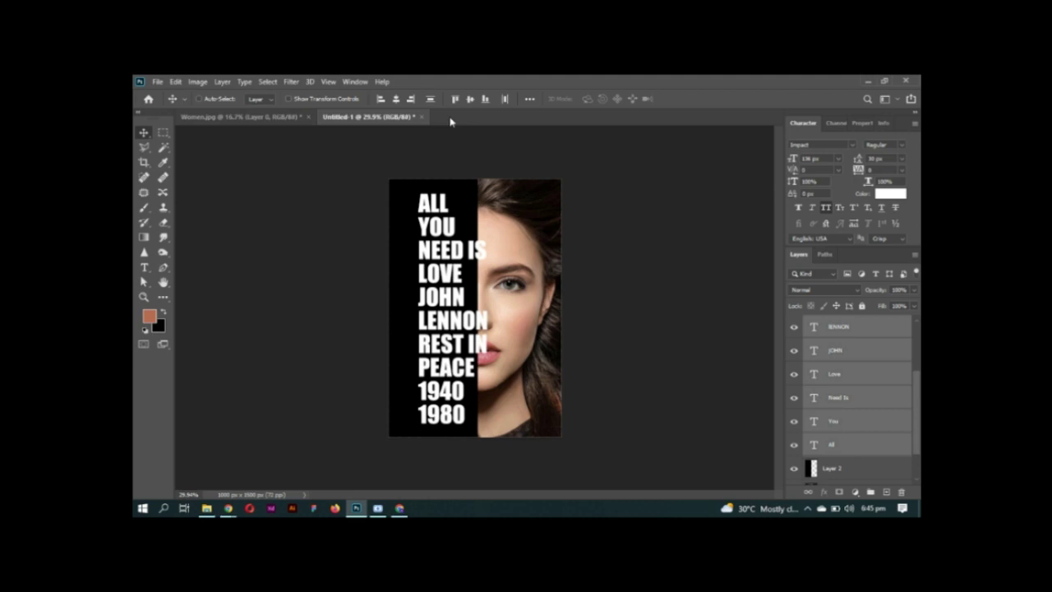
{"action": "left_click", "coordinate": [410, 100]}
{"action": "mouse_move", "coordinate": [504, 262]}
{"action": "left_mouse_down"}
{"action": "mouse_move", "coordinate": [482, 263]}
{"action": "mouse_move", "coordinate": [491, 265]}
{"action": "left_mouse_up"}
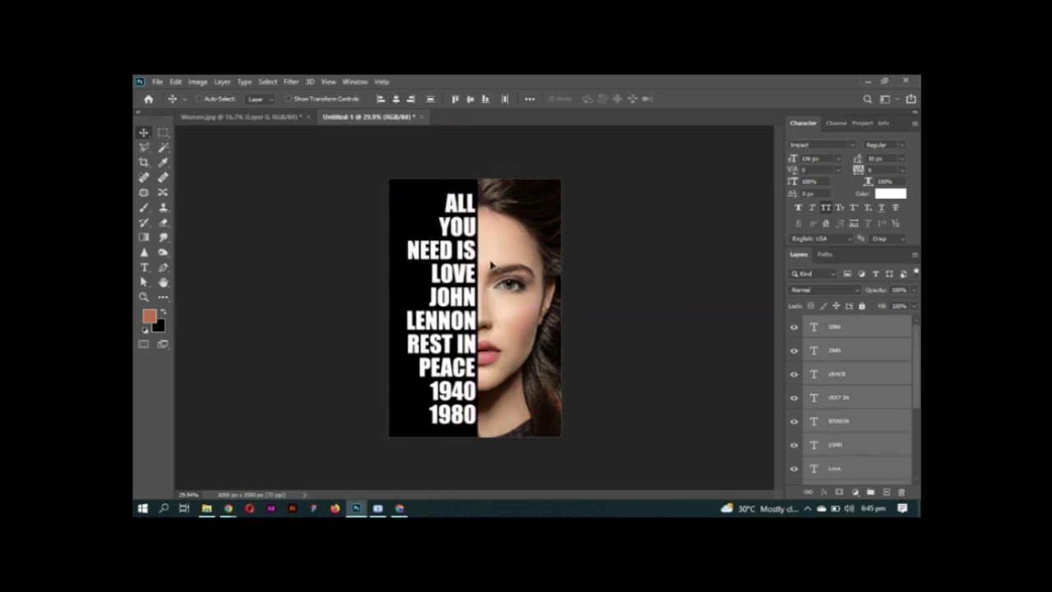
Merge all the selected text layers into a single layer
{"action": "key", "text": "ctrl+space"}
{"action": "left_click", "coordinate": [503, 284]}
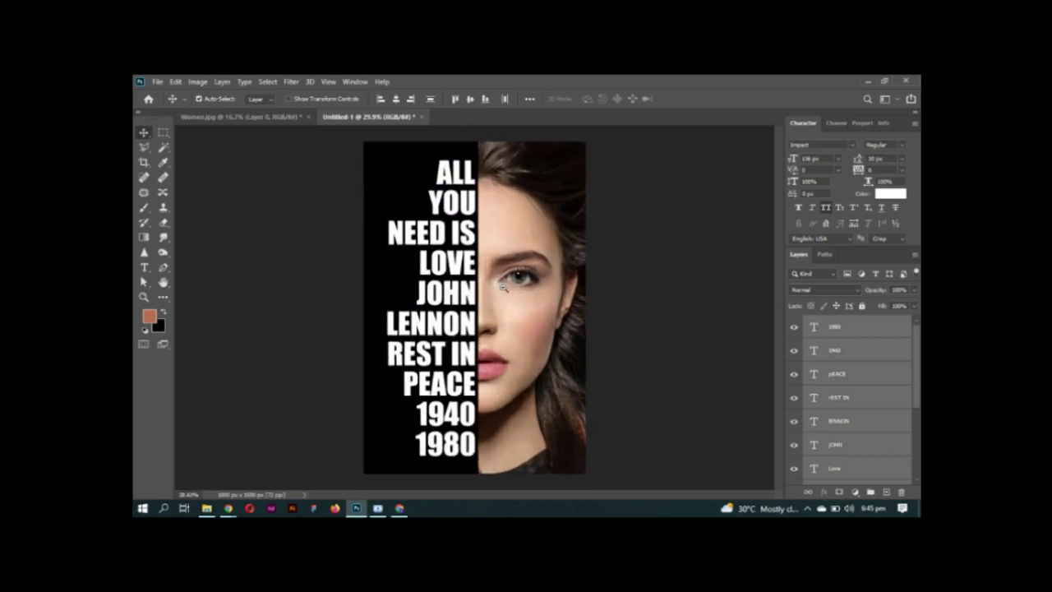
{"action": "left_click", "coordinate": [502, 287]}
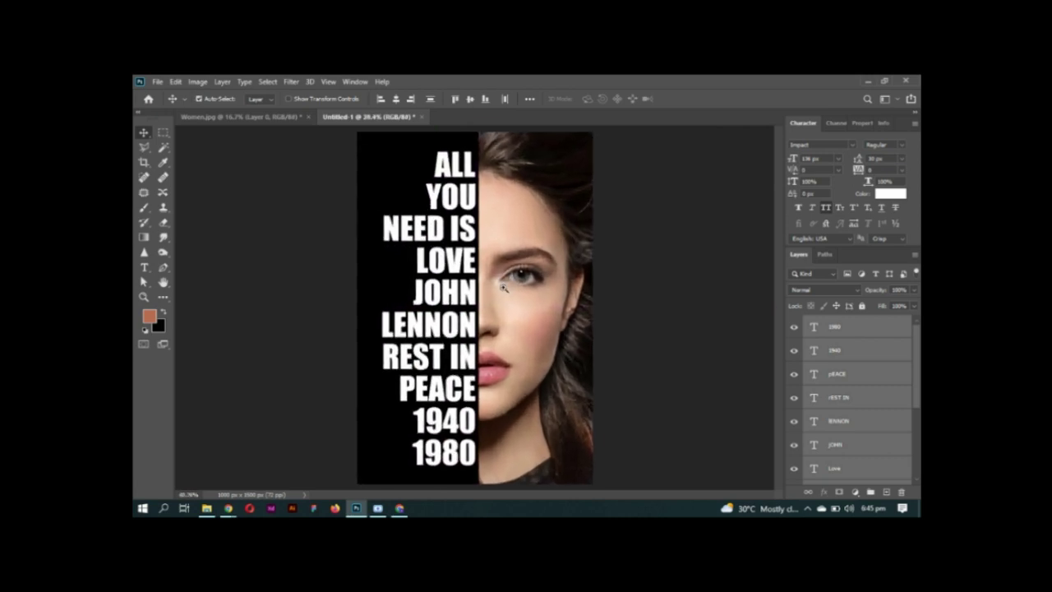
{"action": "key", "text": "ctrl+minus"}
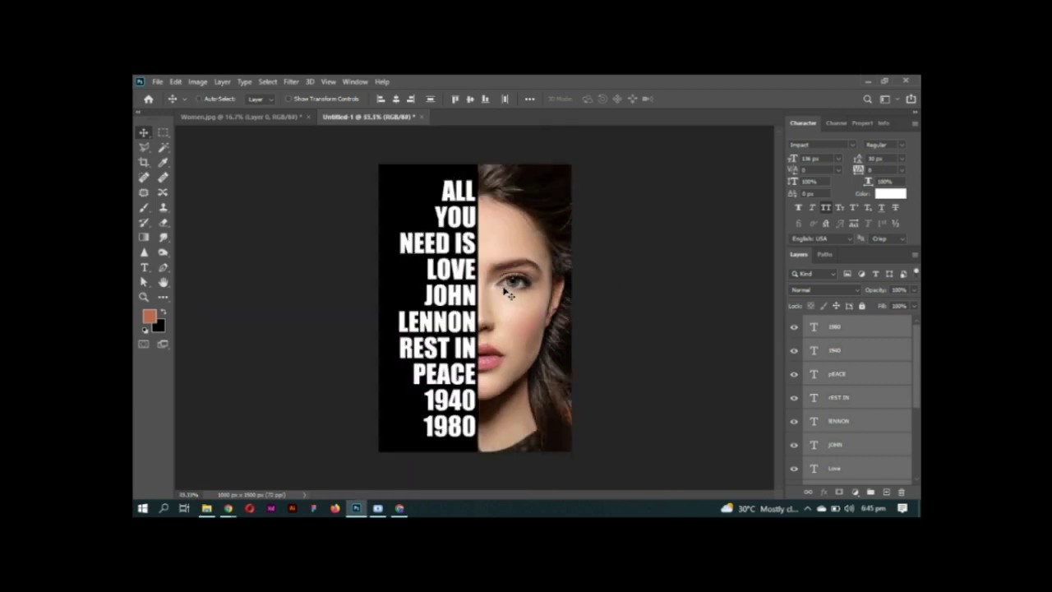
{"action": "key", "text": "ctrl"}
{"action": "key", "text": "ctrl+e"}
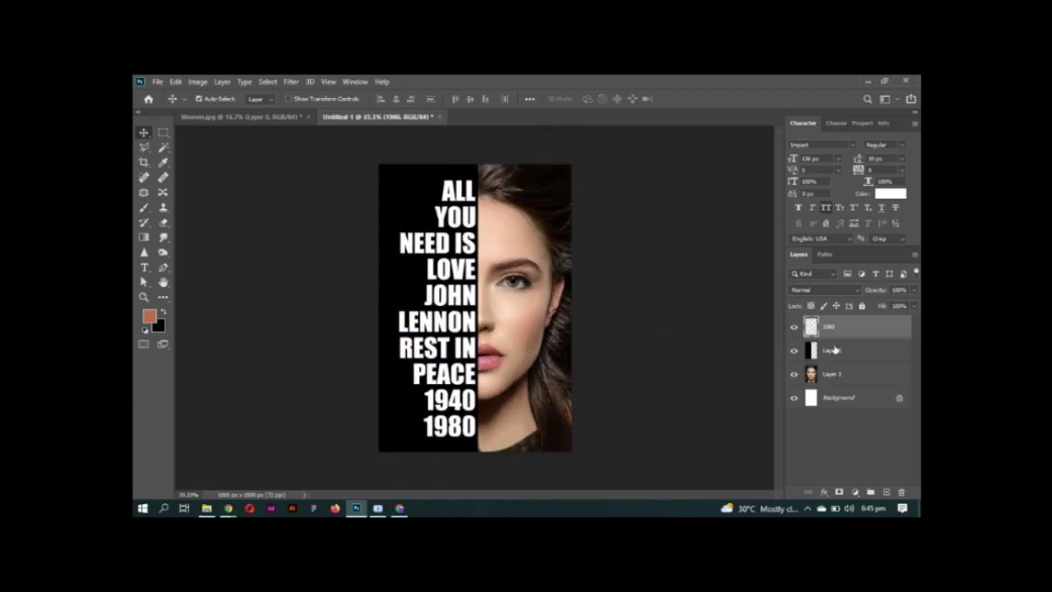
Load the merged text layer's outline as a selection and hide that layer, making the black Layer 2 active
{"action": "left_click", "coordinate": [811, 326], "text": "ctrl"}
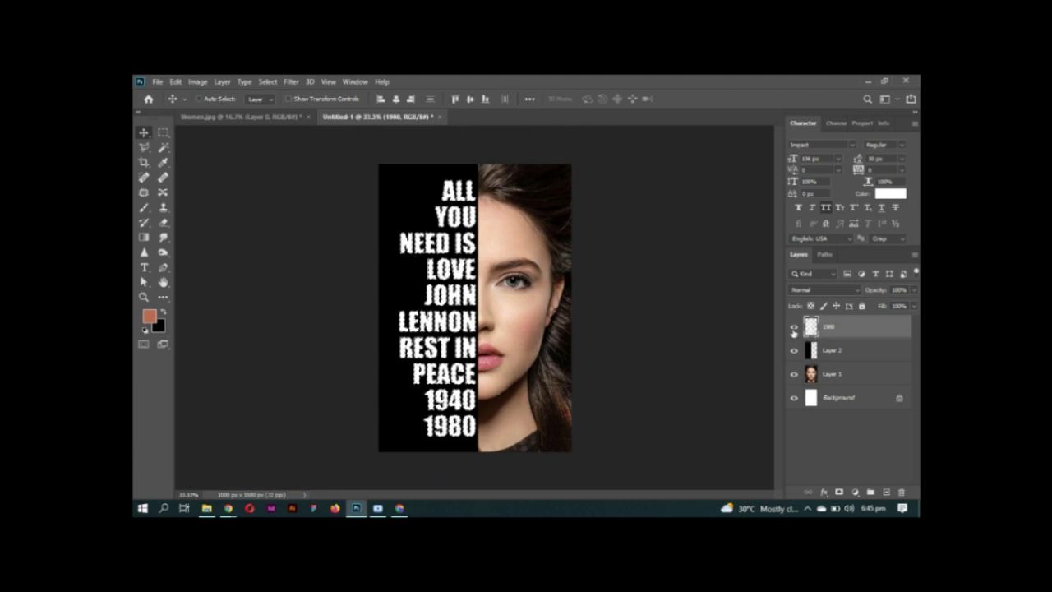
{"action": "left_click", "coordinate": [794, 326]}
{"action": "left_click", "coordinate": [835, 350]}
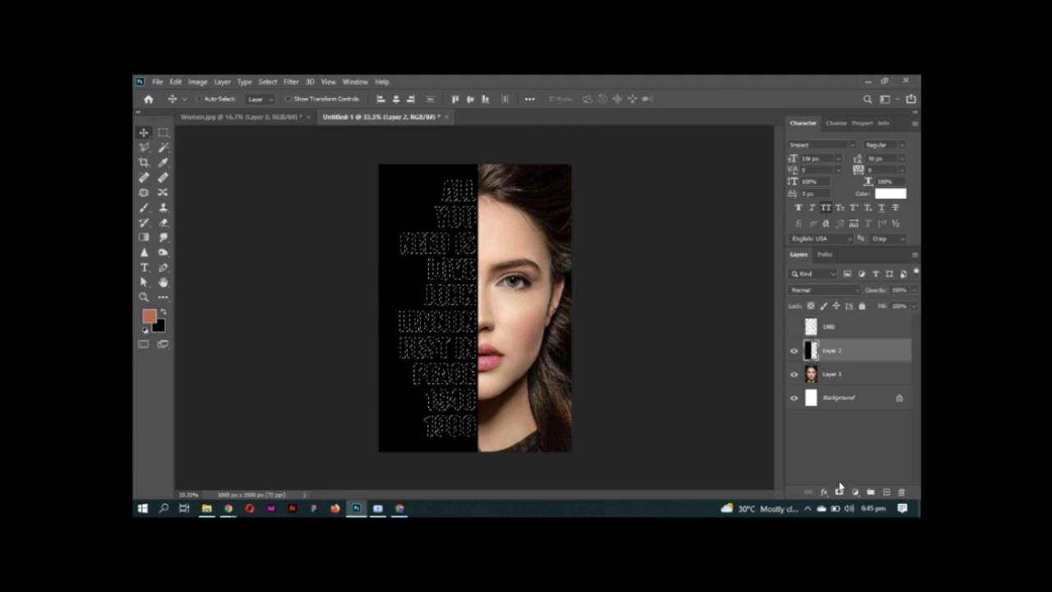
Mask Layer 2 with the text selection, undo it, and add an inverted layer mask that cuts the letters out of the black
{"action": "left_click", "coordinate": [838, 493]}
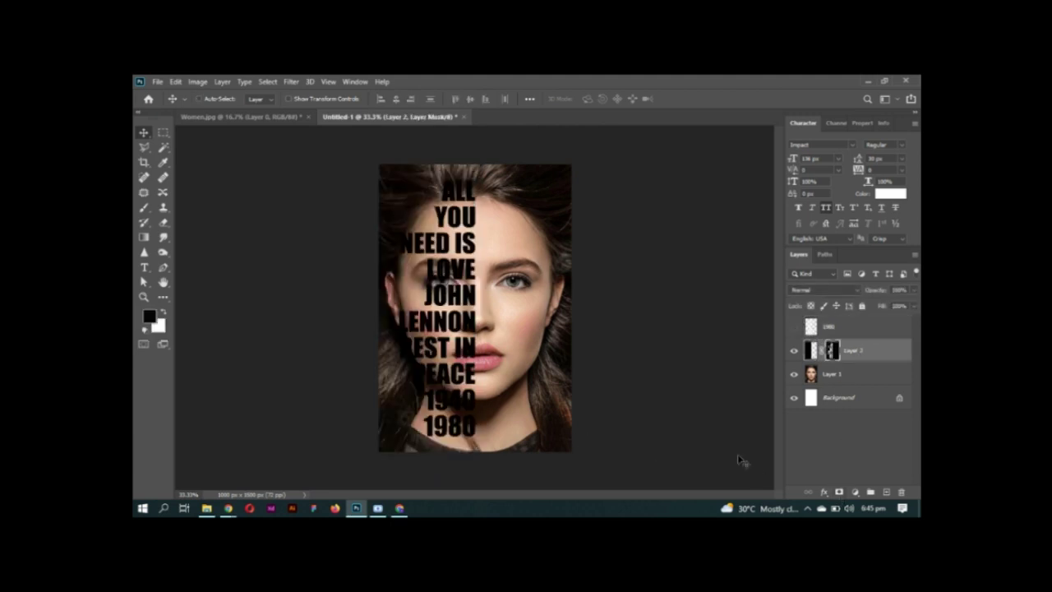
{"action": "key", "text": "ctrl+z"}
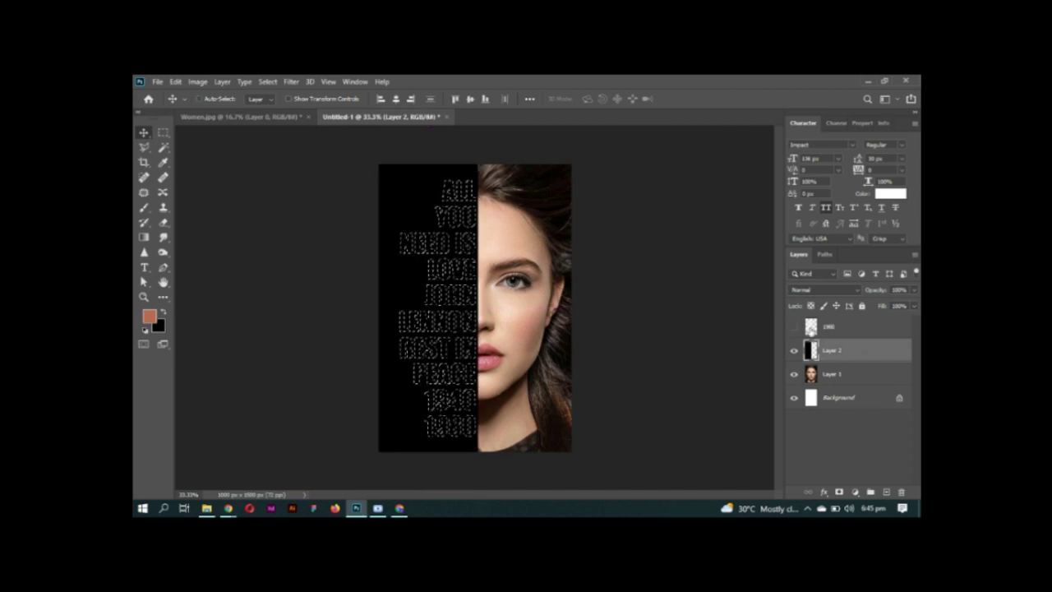
{"action": "left_click", "coordinate": [813, 329]}
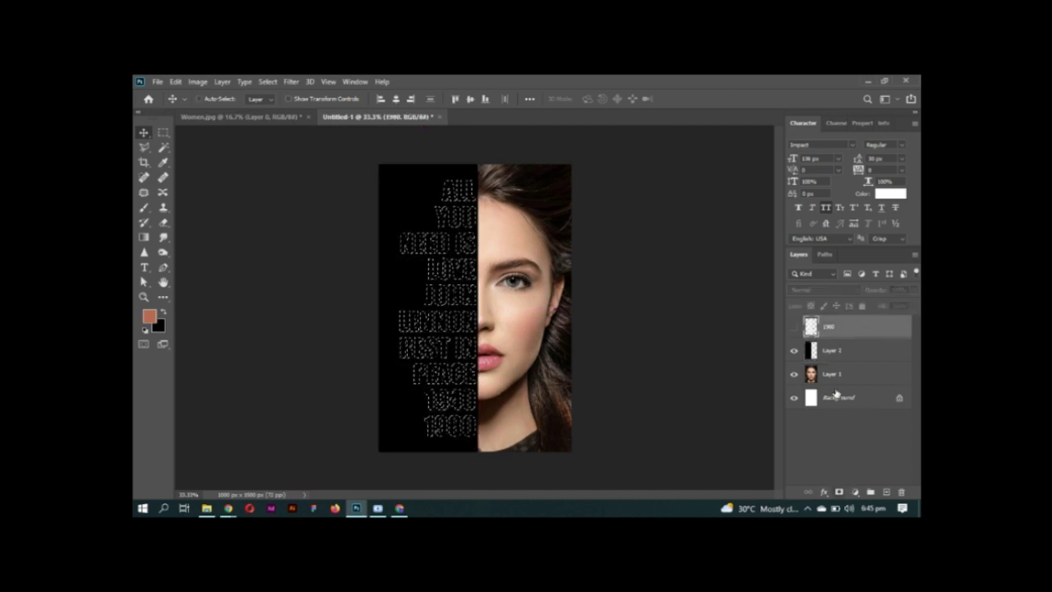
{"action": "left_click", "coordinate": [847, 350]}
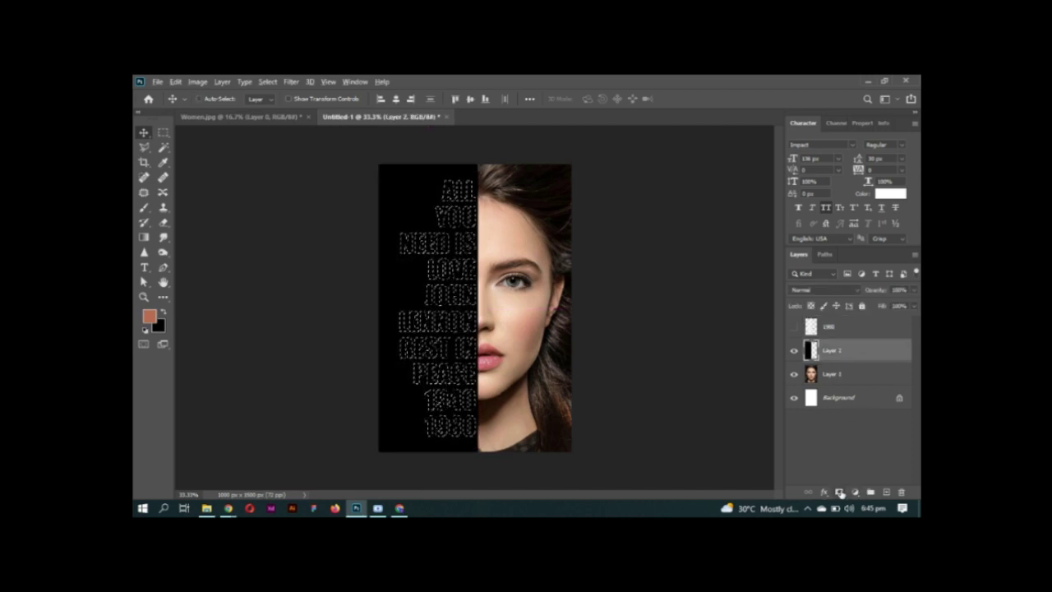
{"action": "left_click", "coordinate": [839, 492]}
Hide the interface panels and export the poster for web as a maximum-quality JPEG named Women.jpg-1 in New folder
{"action": "key", "text": "ctrl"}
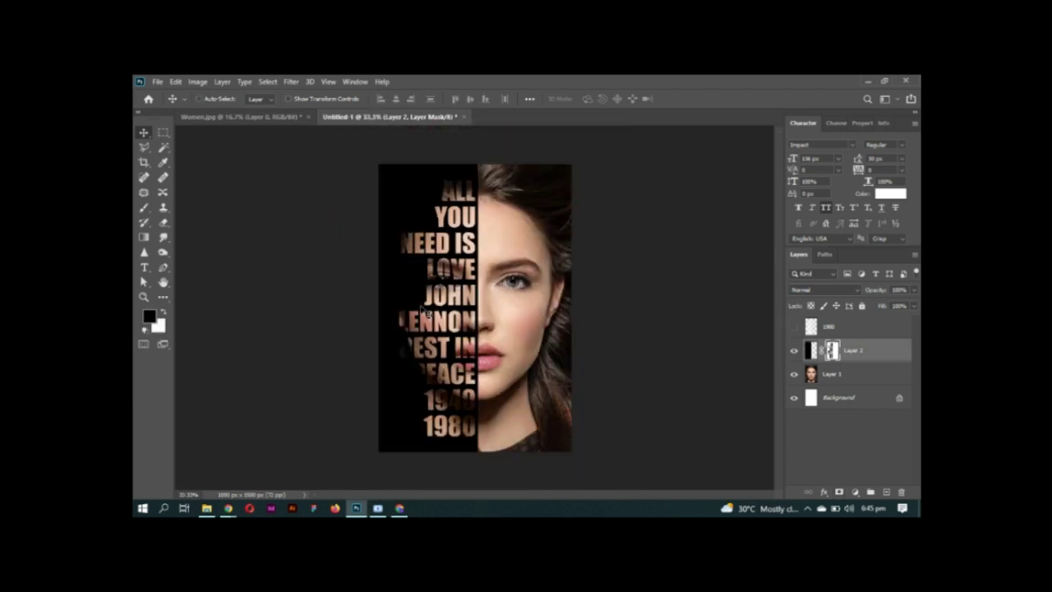
{"action": "key", "text": "ctrl"}
{"action": "scroll", "coordinate": [448, 246], "scroll_direction": "up", "scroll_amount": 2}
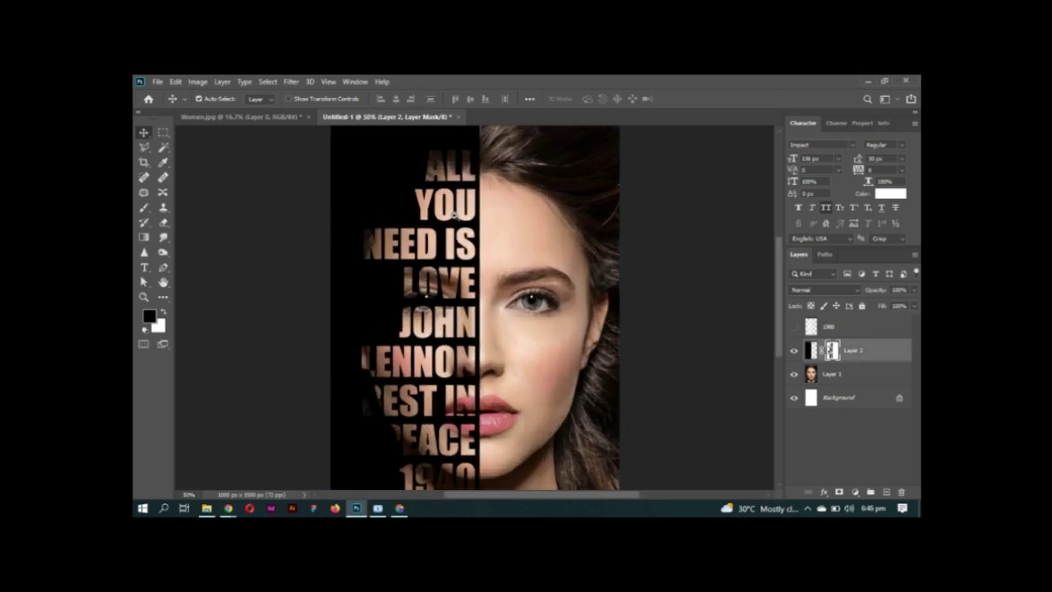
{"action": "scroll", "coordinate": [448, 244], "scroll_direction": "down", "scroll_amount": 1}
{"action": "key", "text": "Tab"}
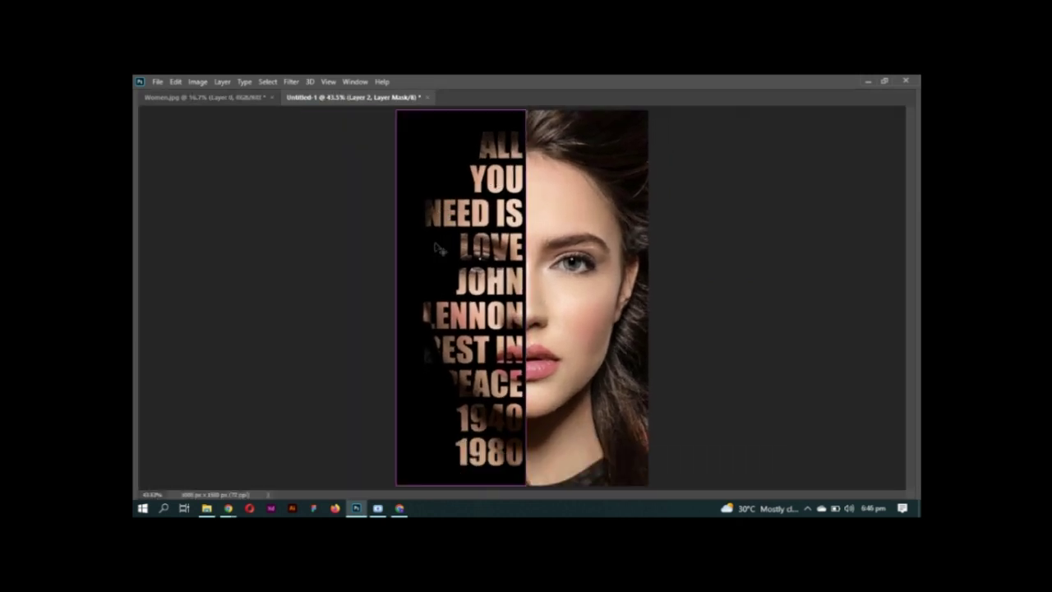
{"action": "scroll", "coordinate": [435, 245], "scroll_direction": "down", "scroll_amount": 1}
{"action": "key", "text": "ctrl+alt+shift+s"}
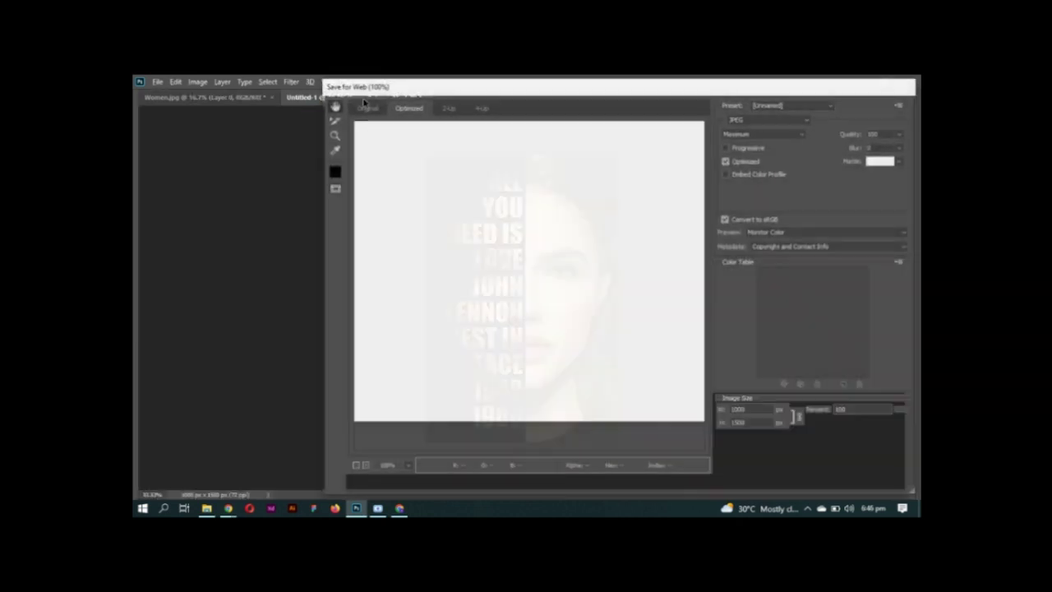
{"action": "left_click", "coordinate": [714, 486]}
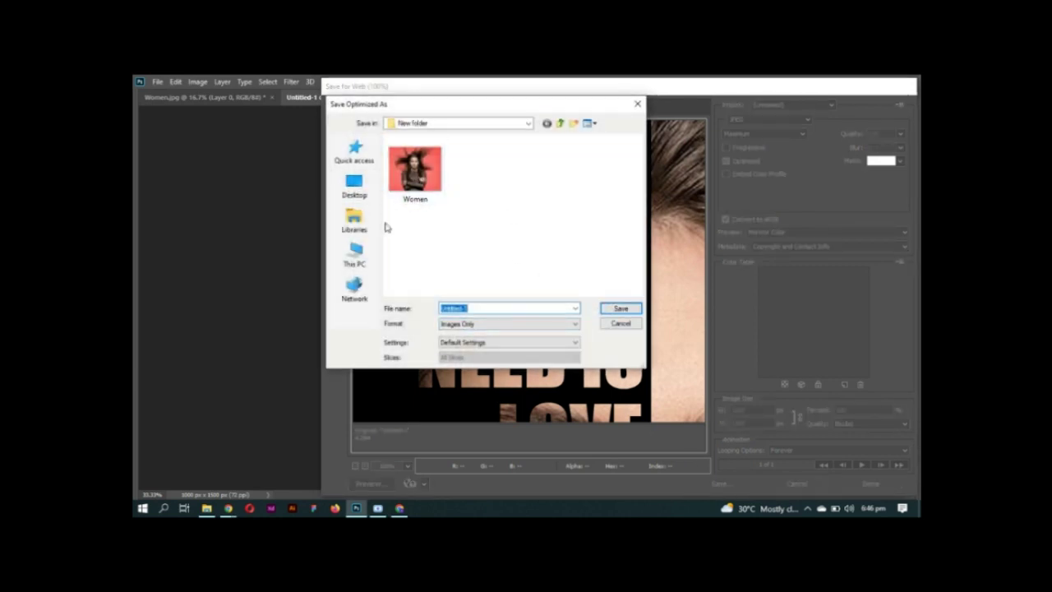
{"action": "left_click", "coordinate": [415, 173]}
{"action": "left_click", "coordinate": [471, 308]}
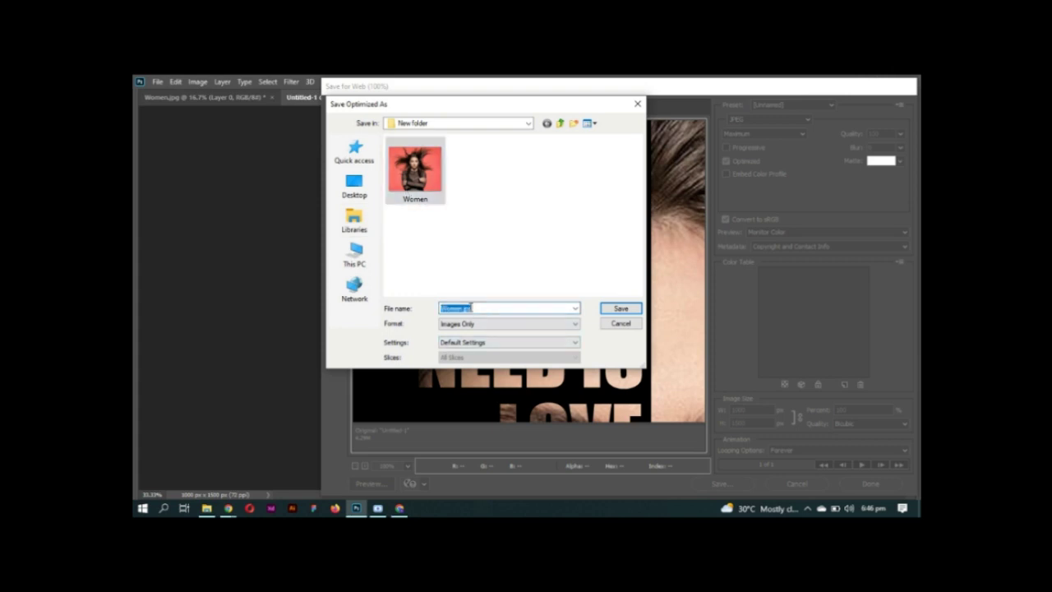
{"action": "left_click", "coordinate": [471, 308]}
{"action": "key", "text": "Return"}
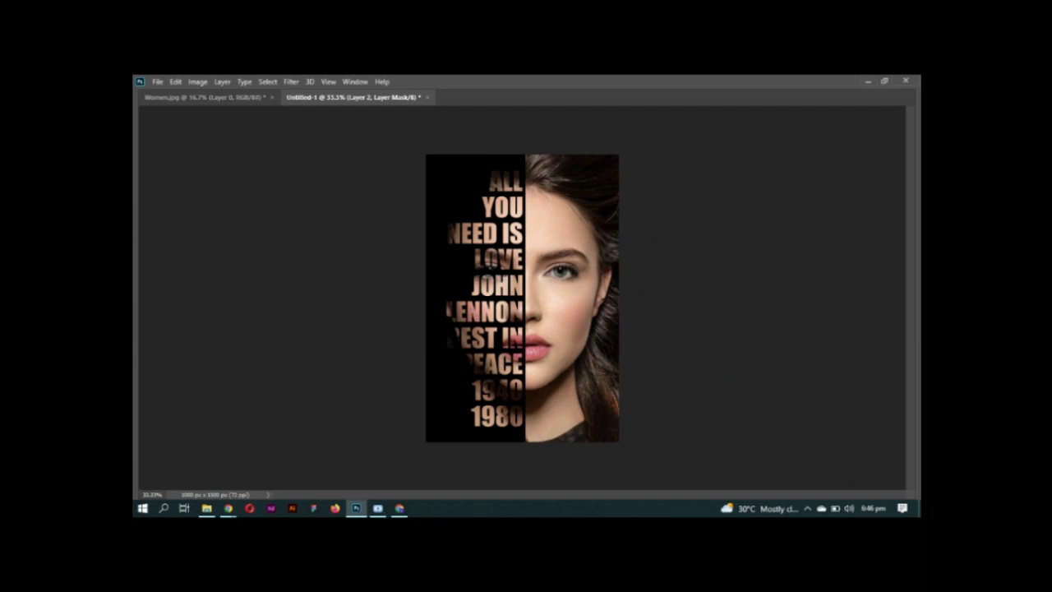
Switch to File Explorer and compare the original Women photo with the exported poster in full-screen view
{"action": "left_click", "coordinate": [206, 507]}
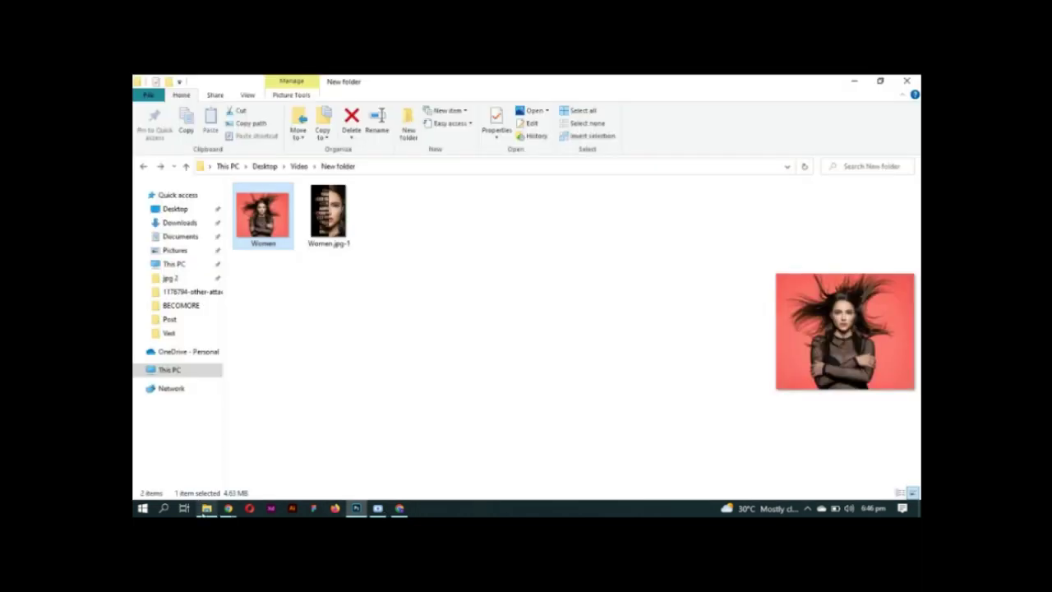
{"action": "double_click", "coordinate": [278, 241]}
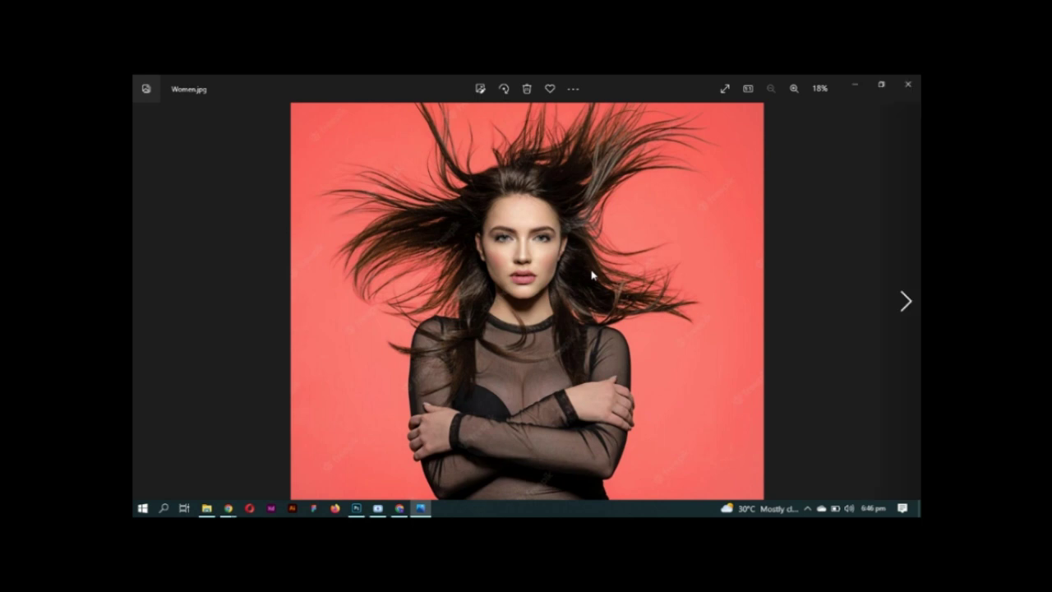
{"action": "left_click", "coordinate": [724, 88]}
{"action": "key", "text": "Right"}
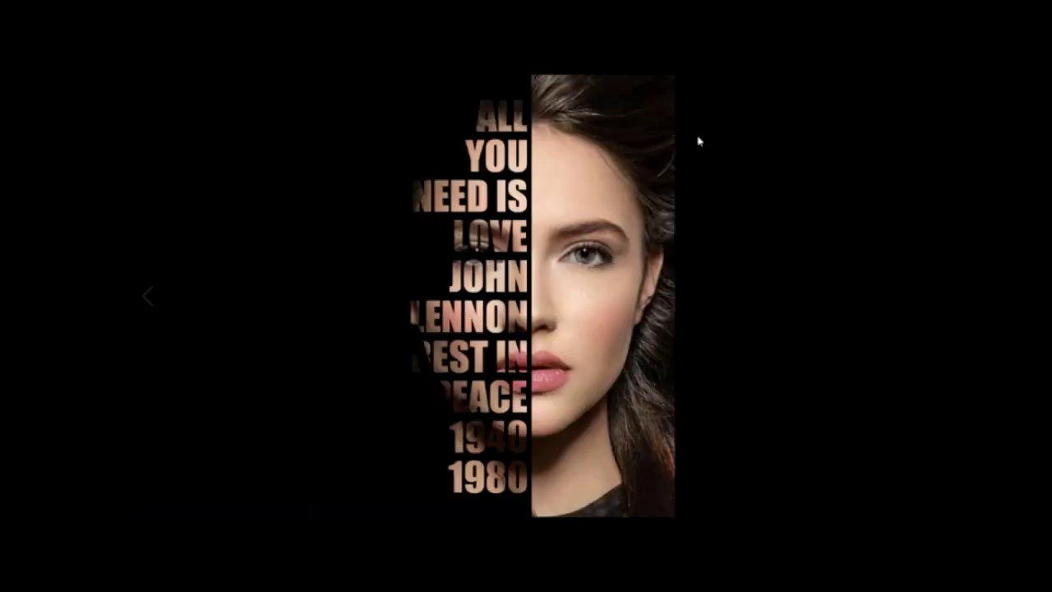
{"action": "key", "text": "Left"}
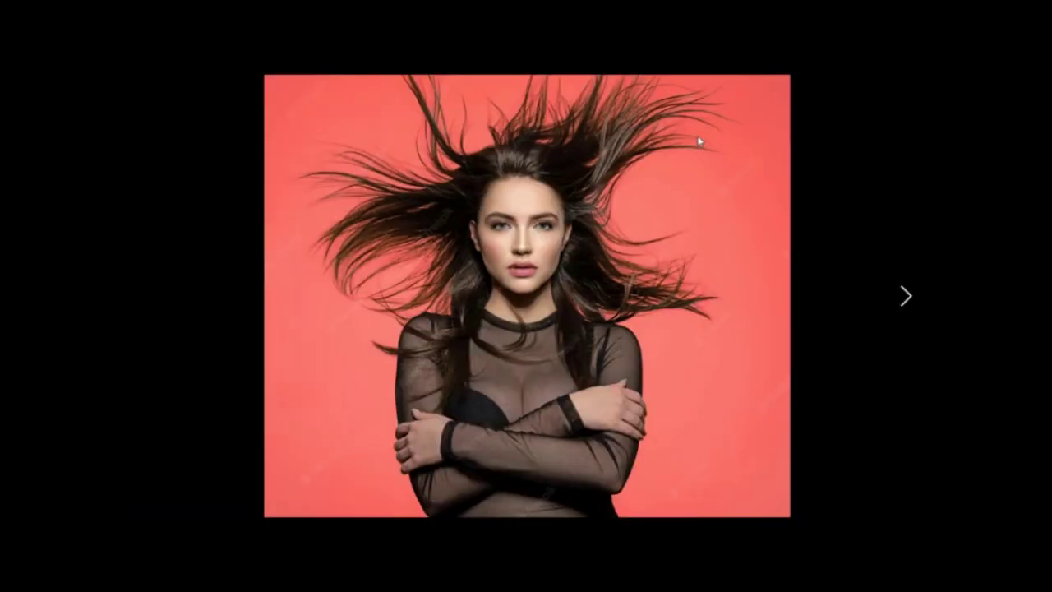